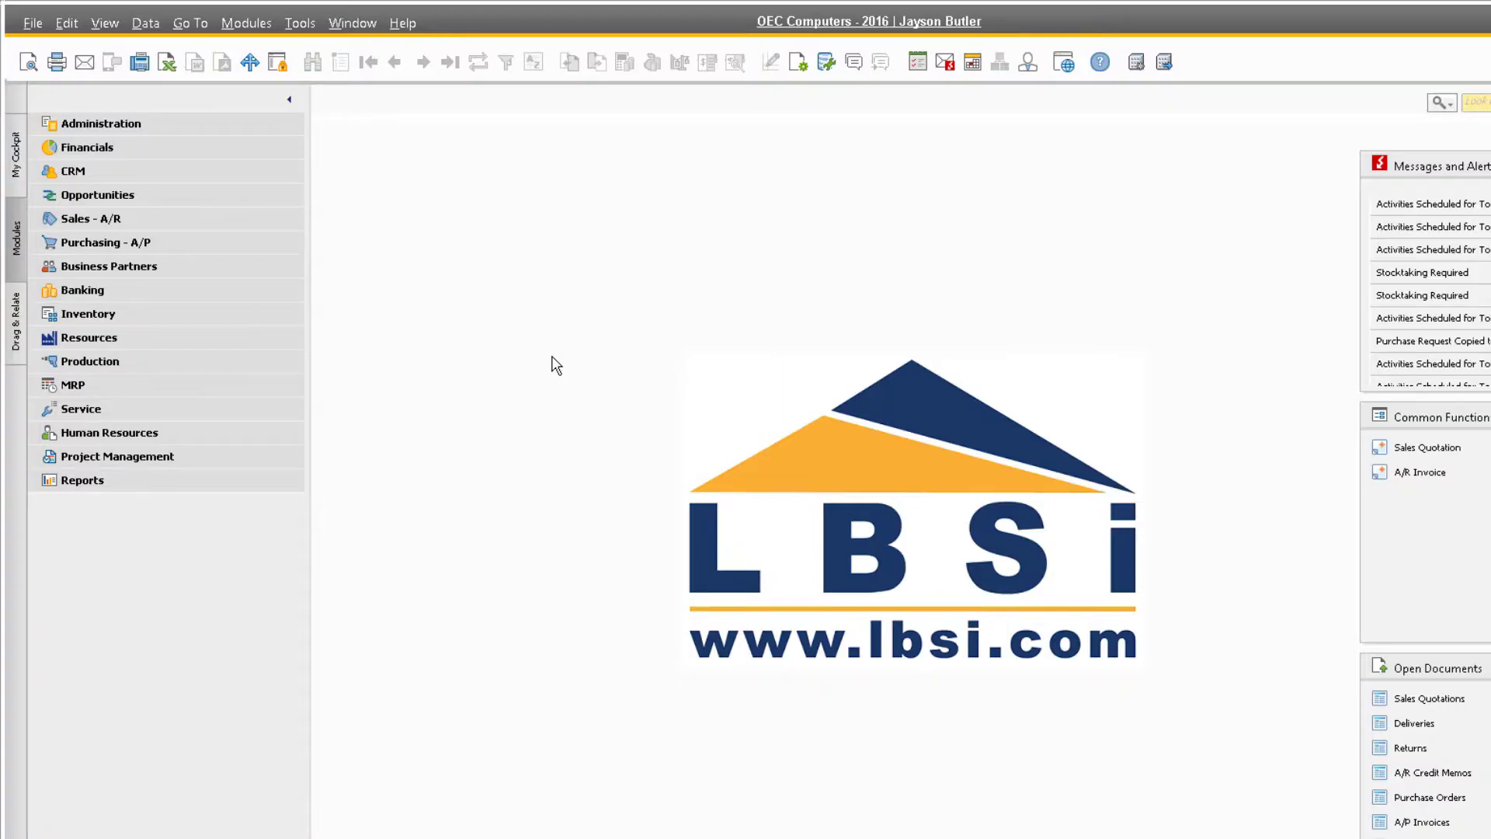
# - Open A/P invoice 1173 from Purchasing - A/P and display its Accounting tab
pyautogui.click(238, 245)
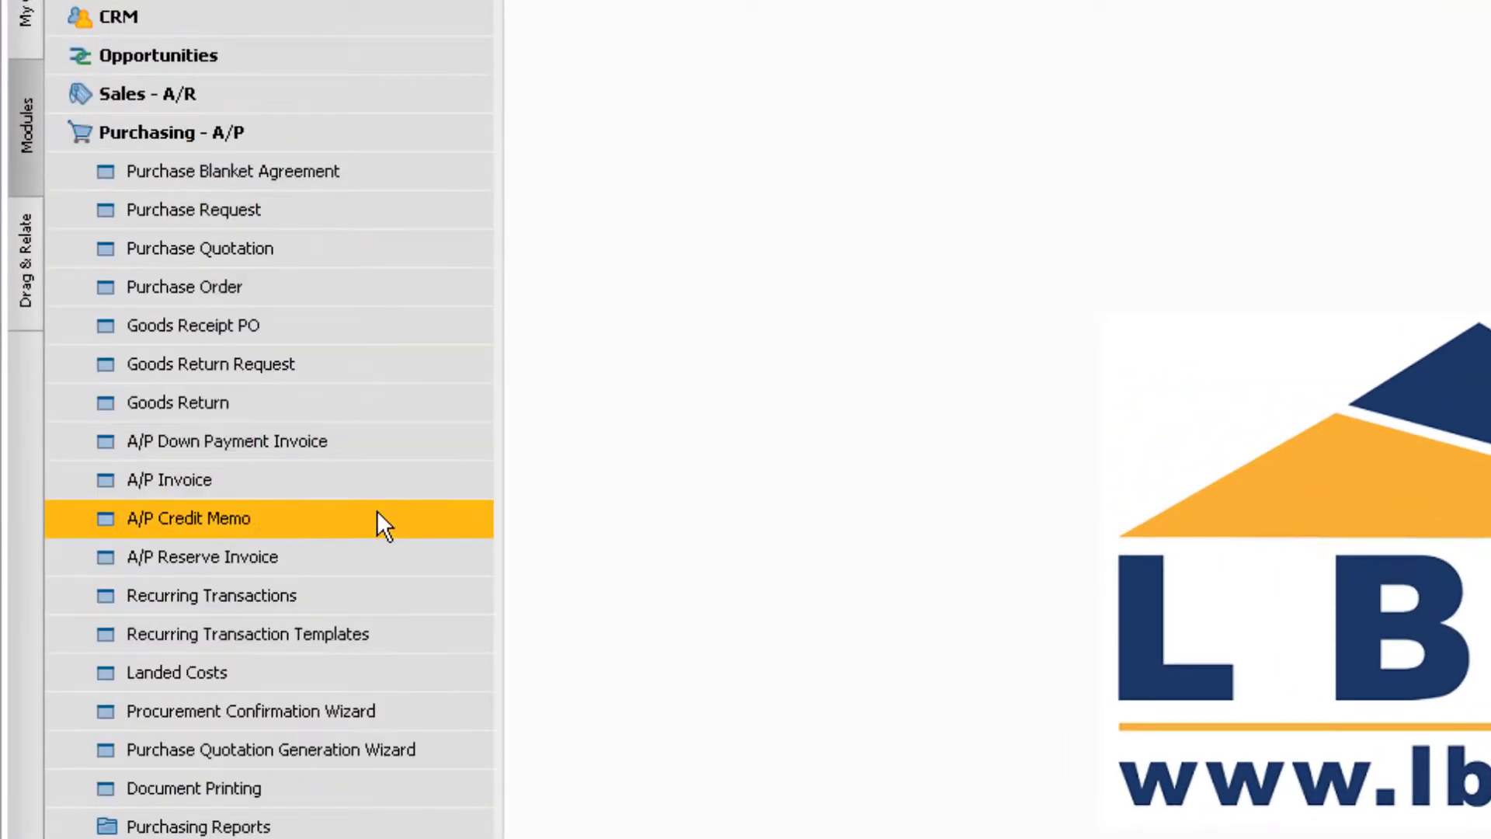
pyautogui.click(394, 482)
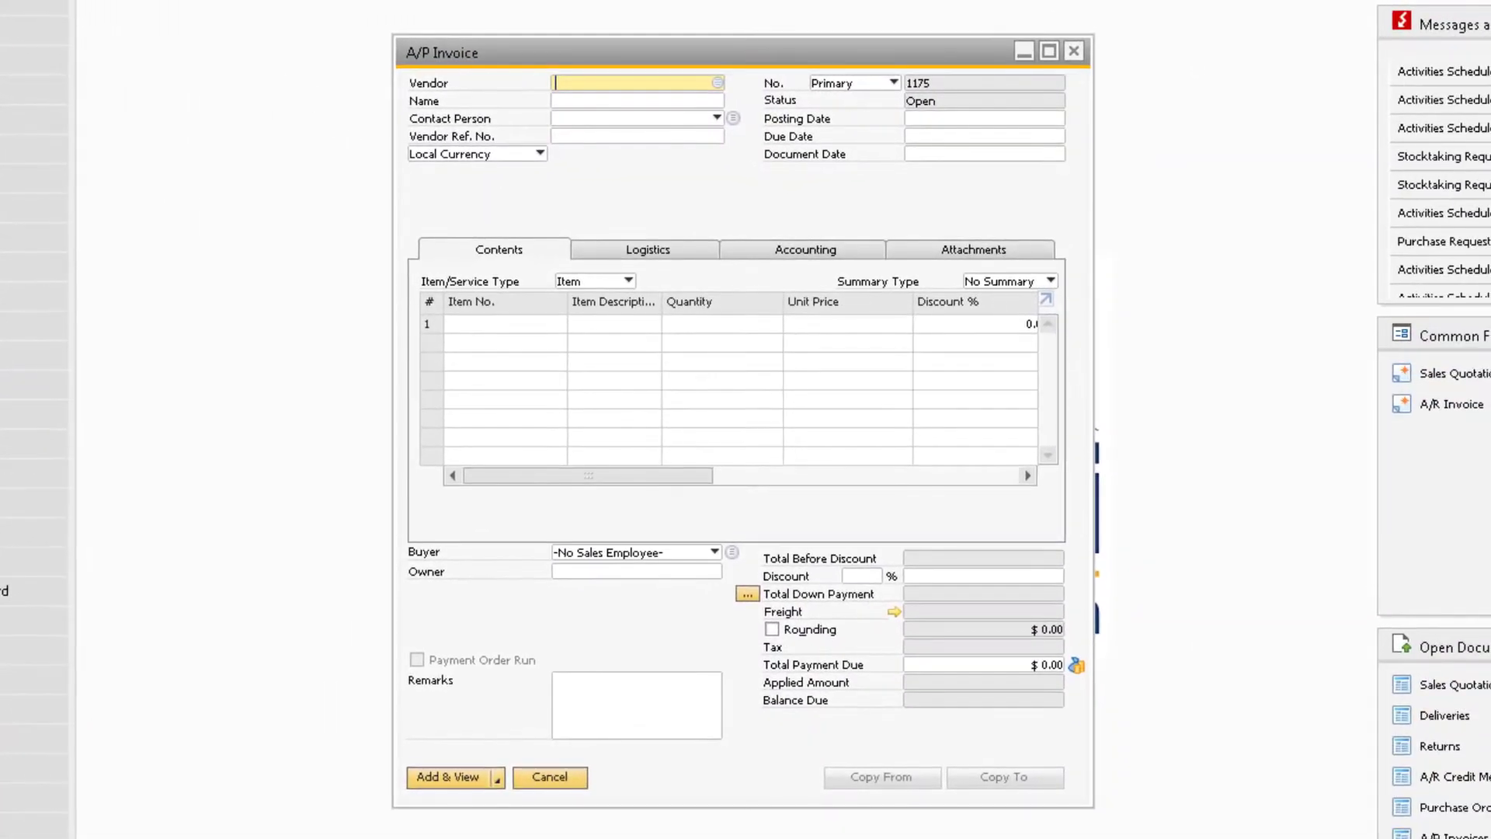
pyautogui.hotkey('ctrl', 'pageup')
pyautogui.hotkey('ctrl', 'pageup')
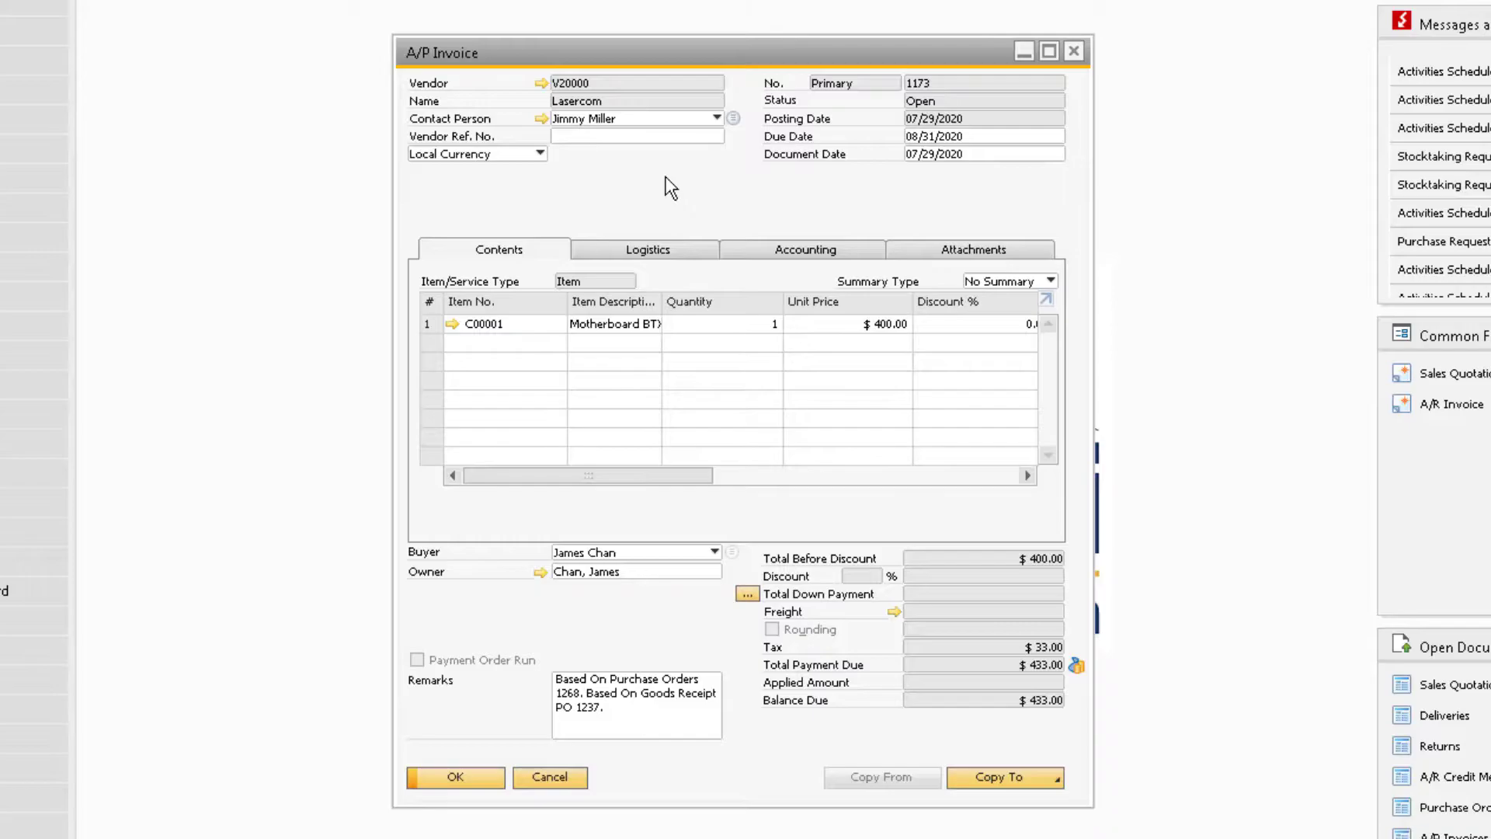
pyautogui.click(781, 248)
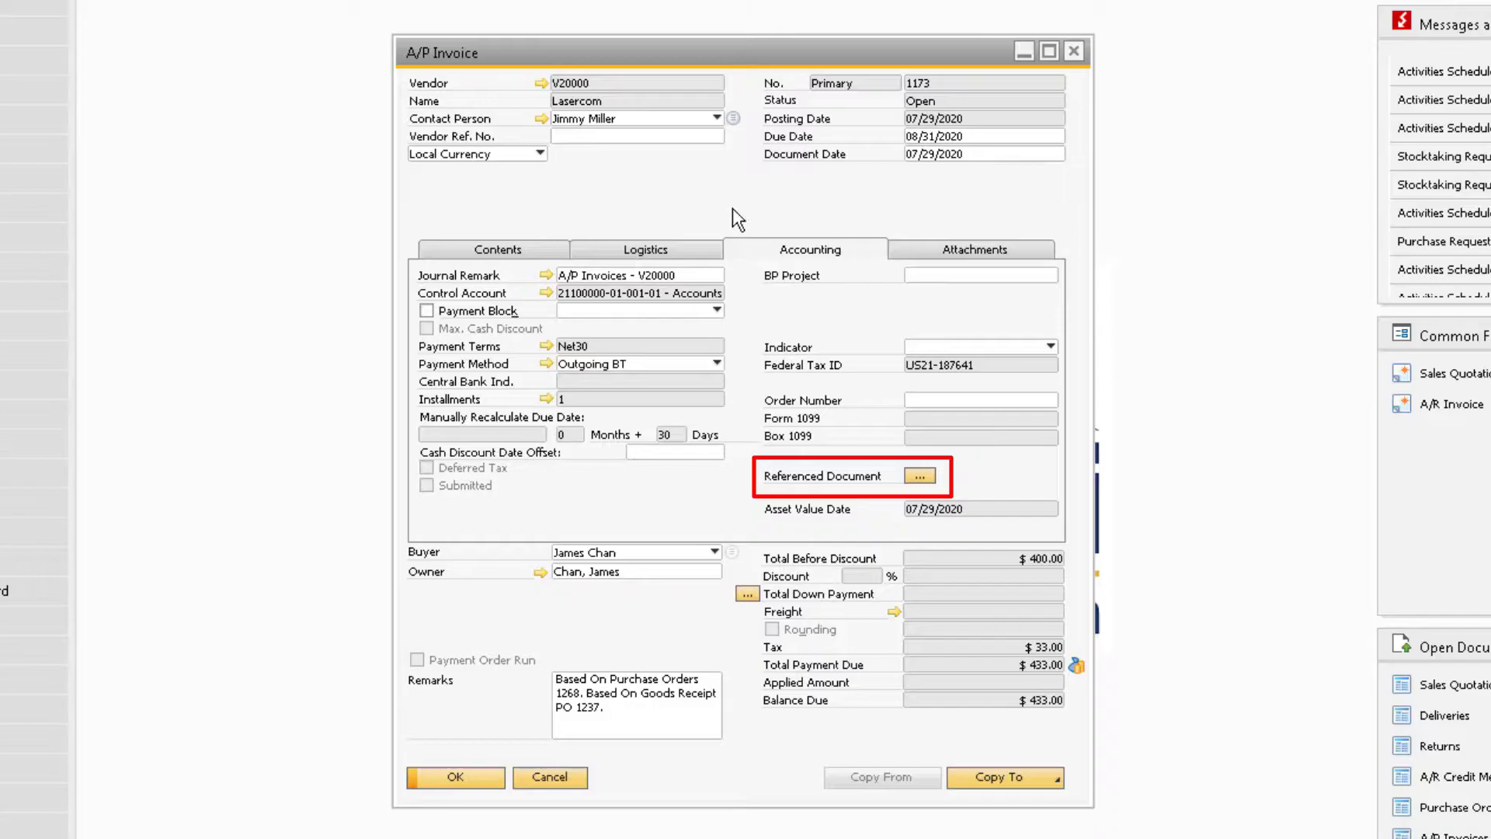
# - Open the invoice's Referenced Document details and check both reference tabs
pyautogui.click(920, 476)
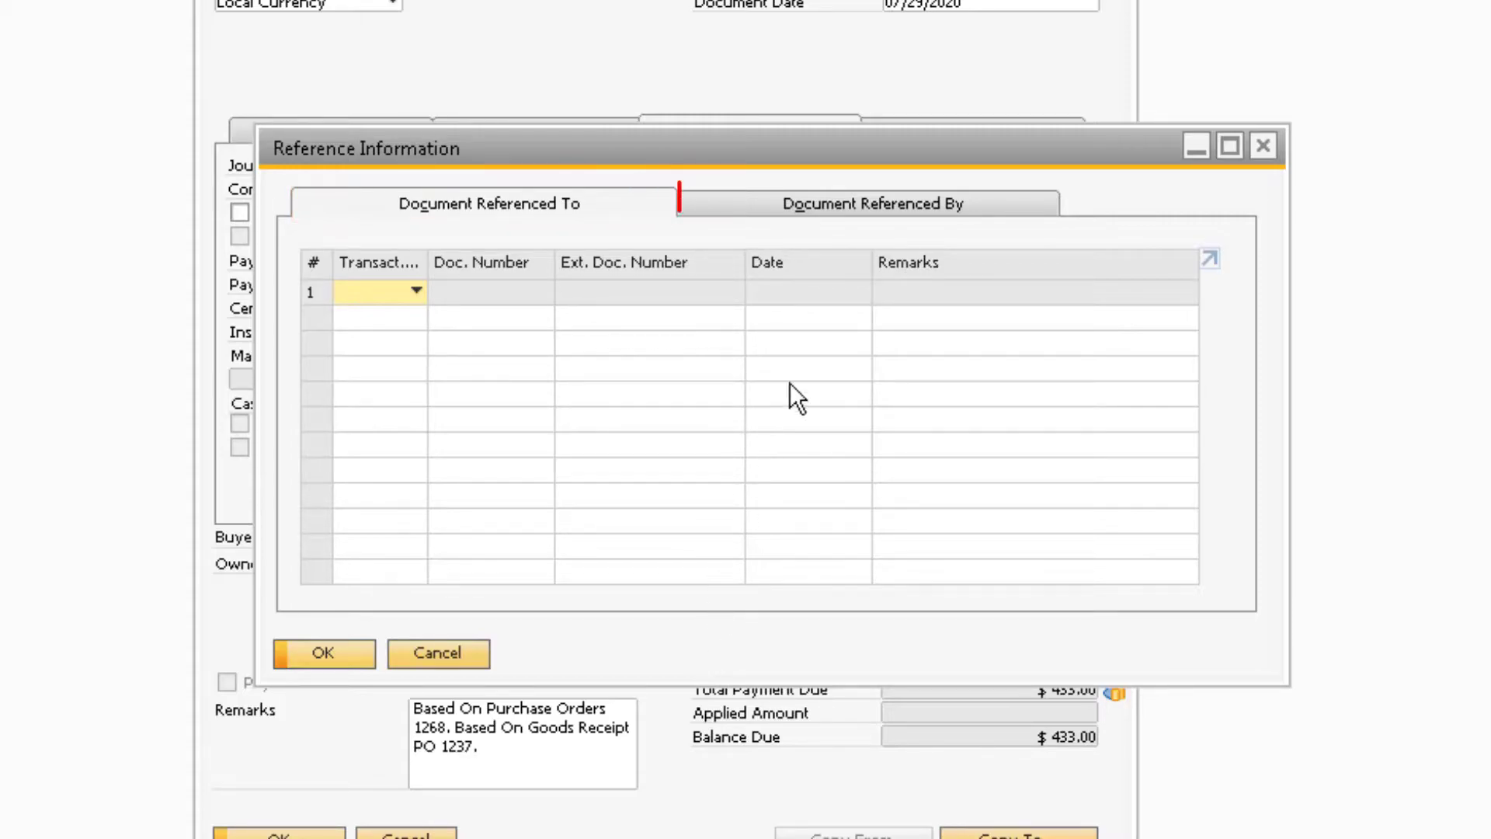
pyautogui.click(894, 199)
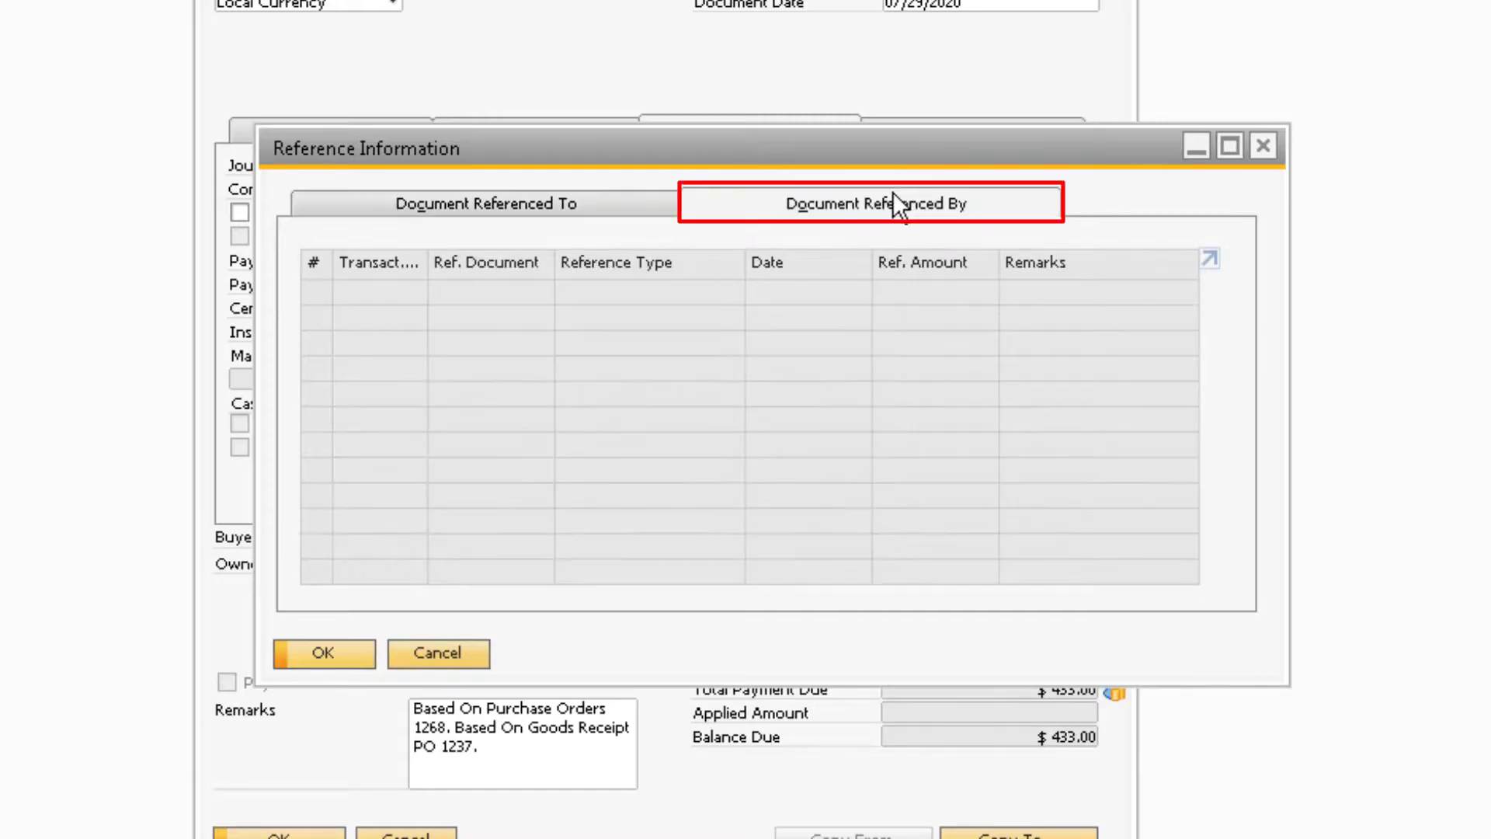
pyautogui.click(623, 211)
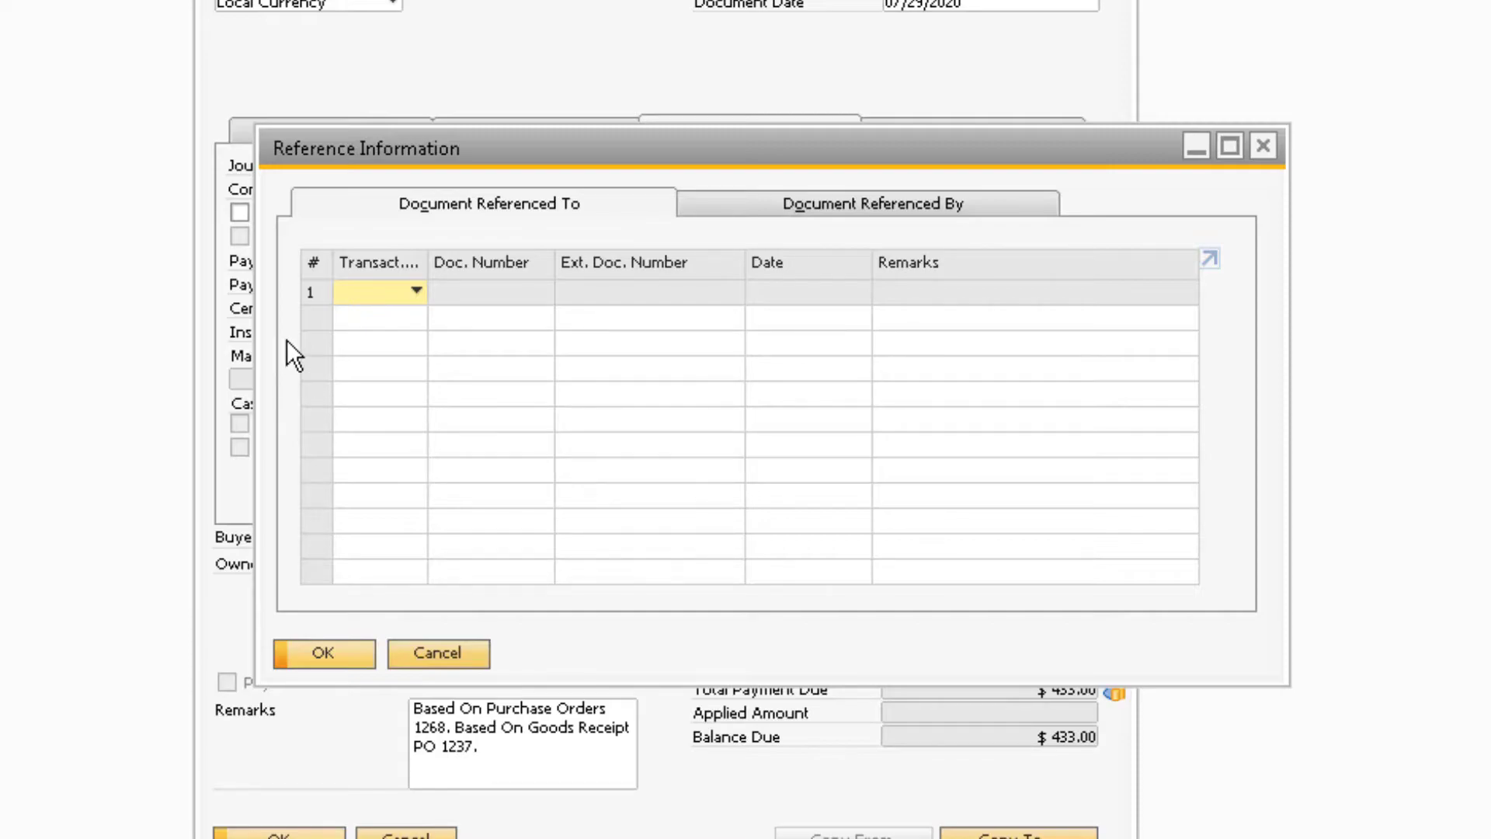
# - Add A/P Invoice 1174 as a referenced document with remark 'Test Project' and apply it
pyautogui.click(420, 291)
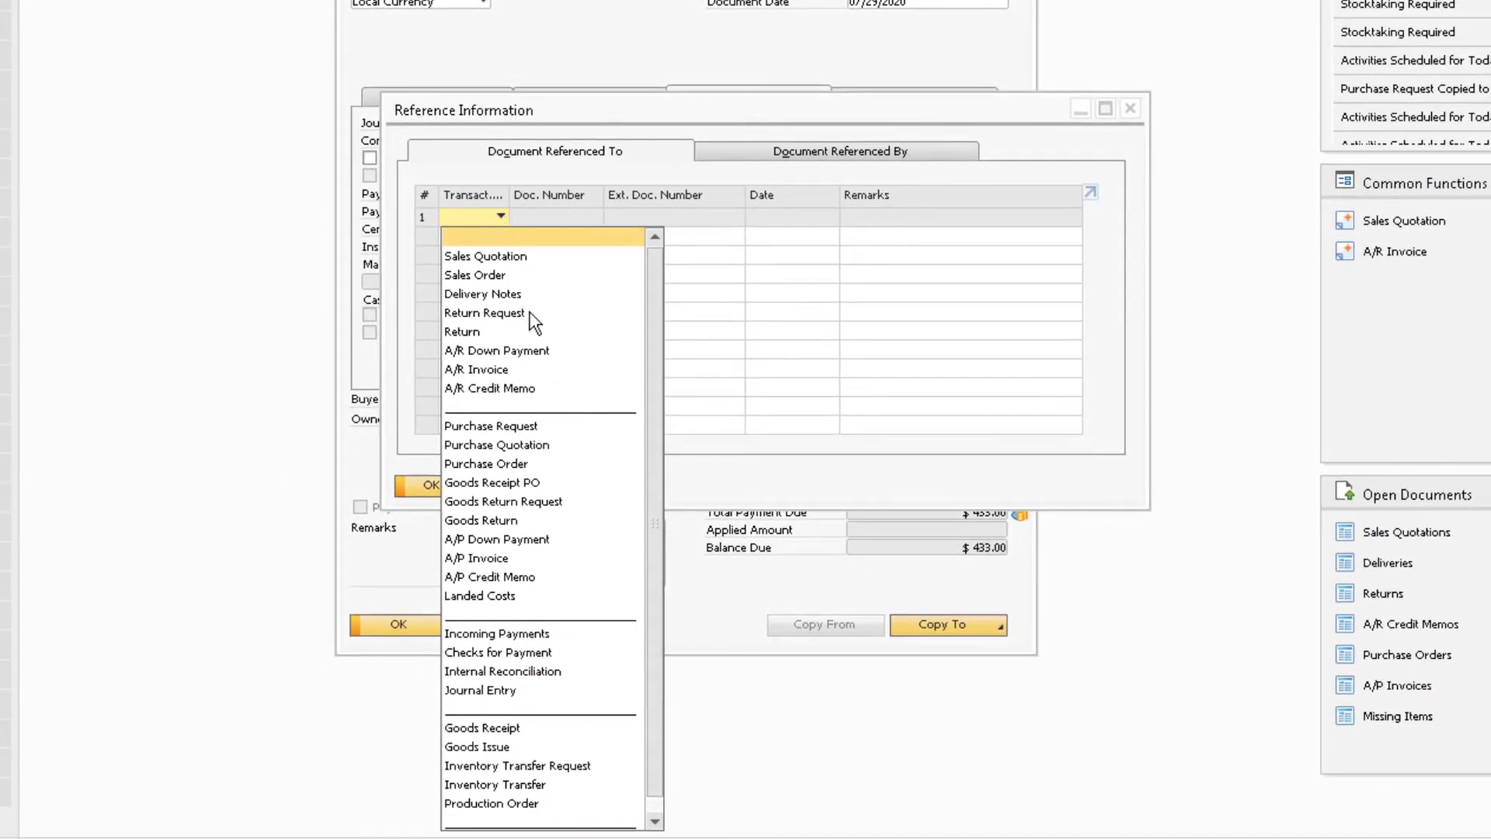
pyautogui.click(536, 558)
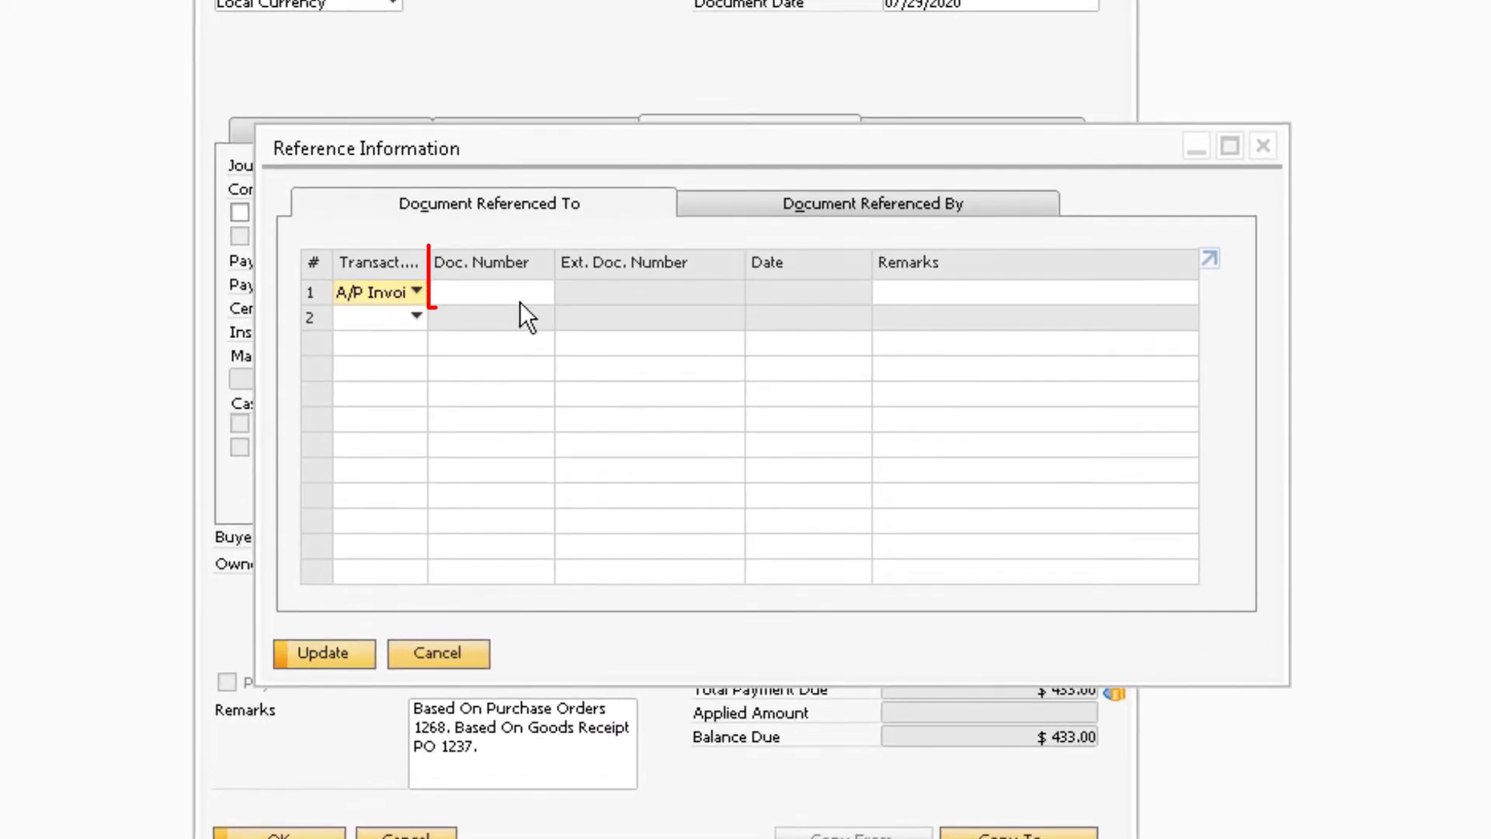
pyautogui.click(521, 299)
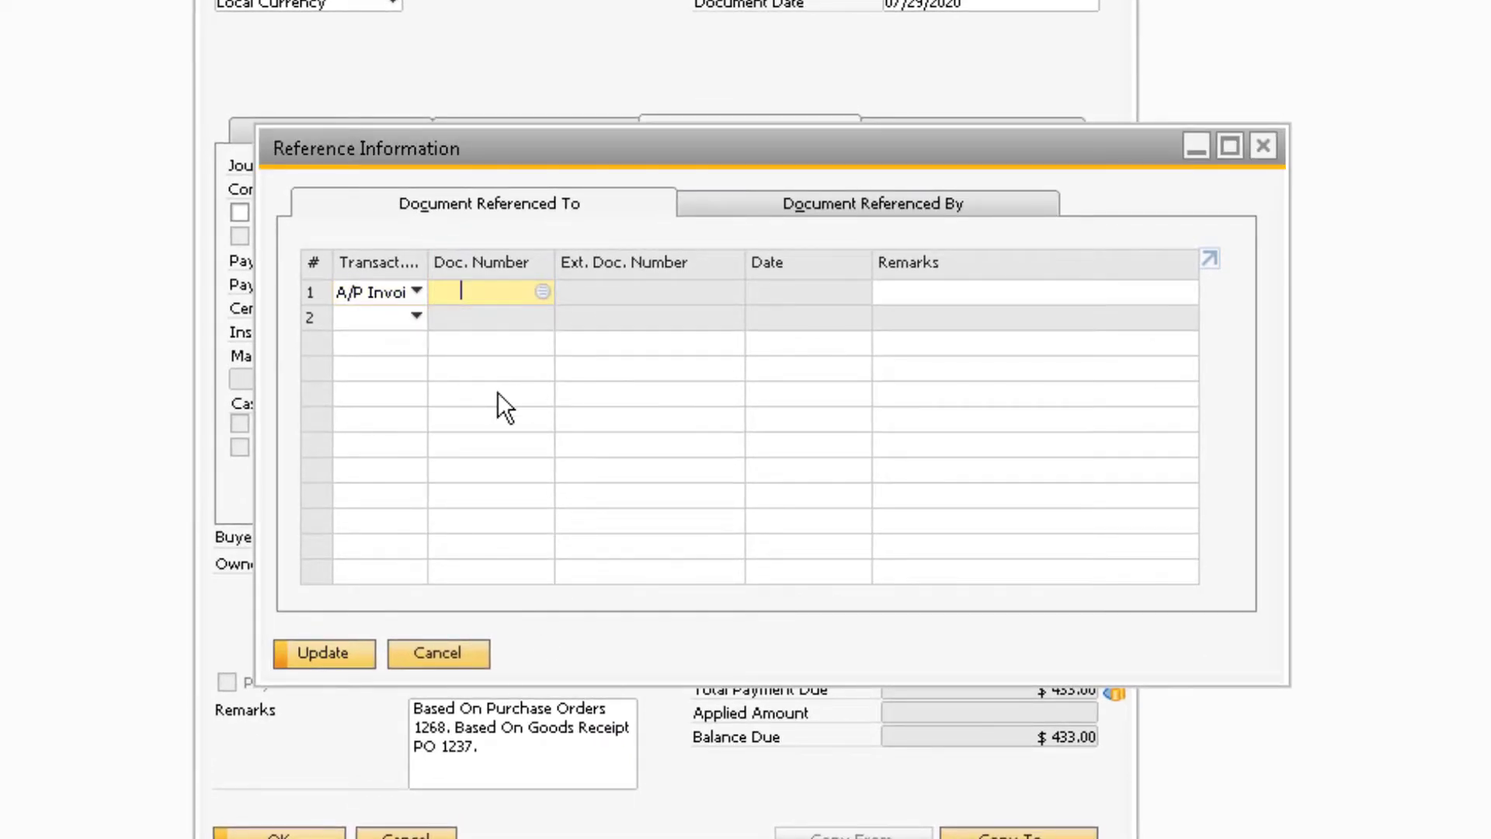
pyautogui.write('1174')
pyautogui.press('Tab')
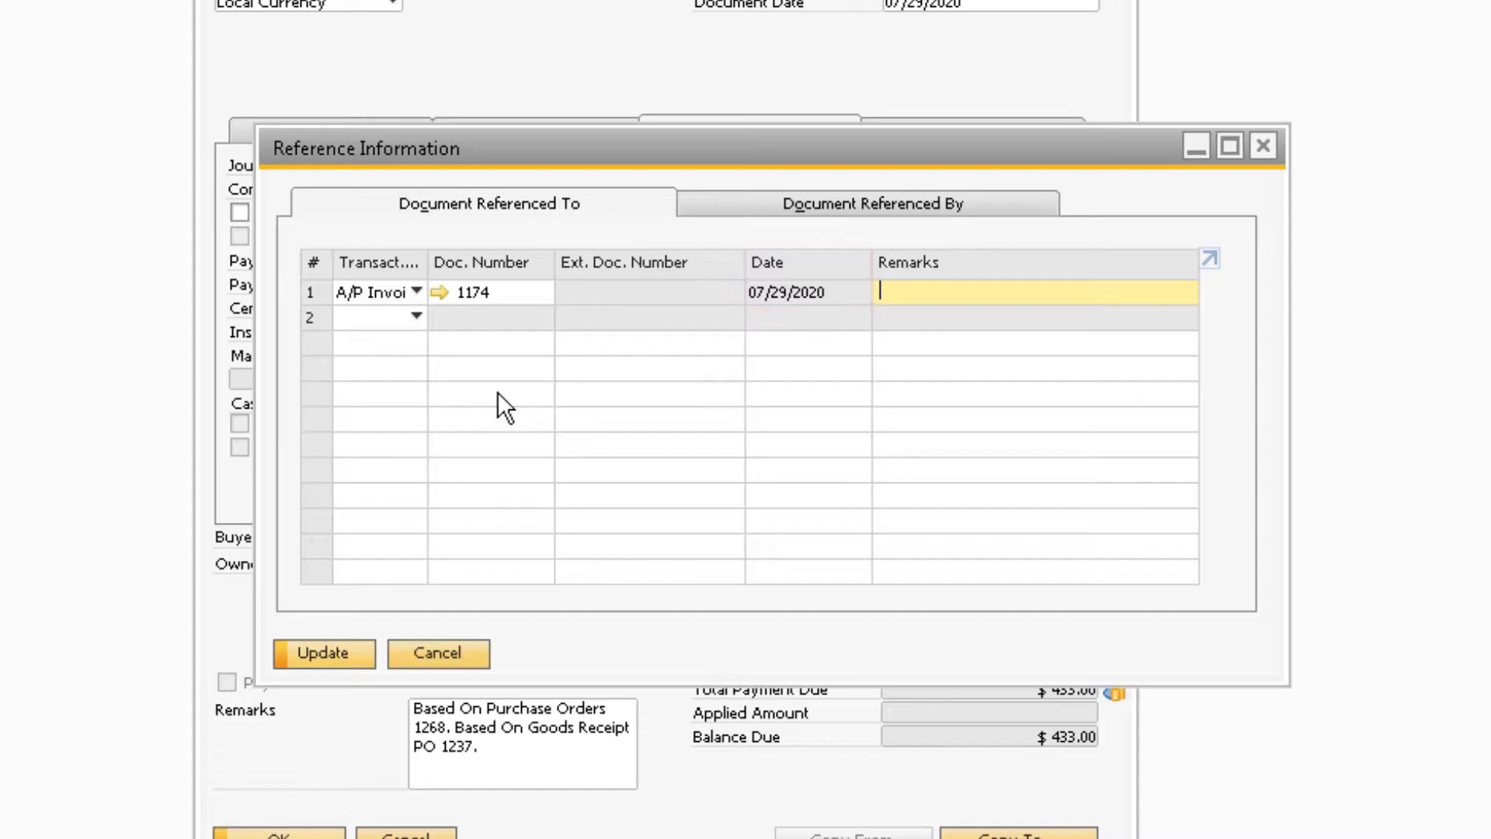
pyautogui.write('Test P')
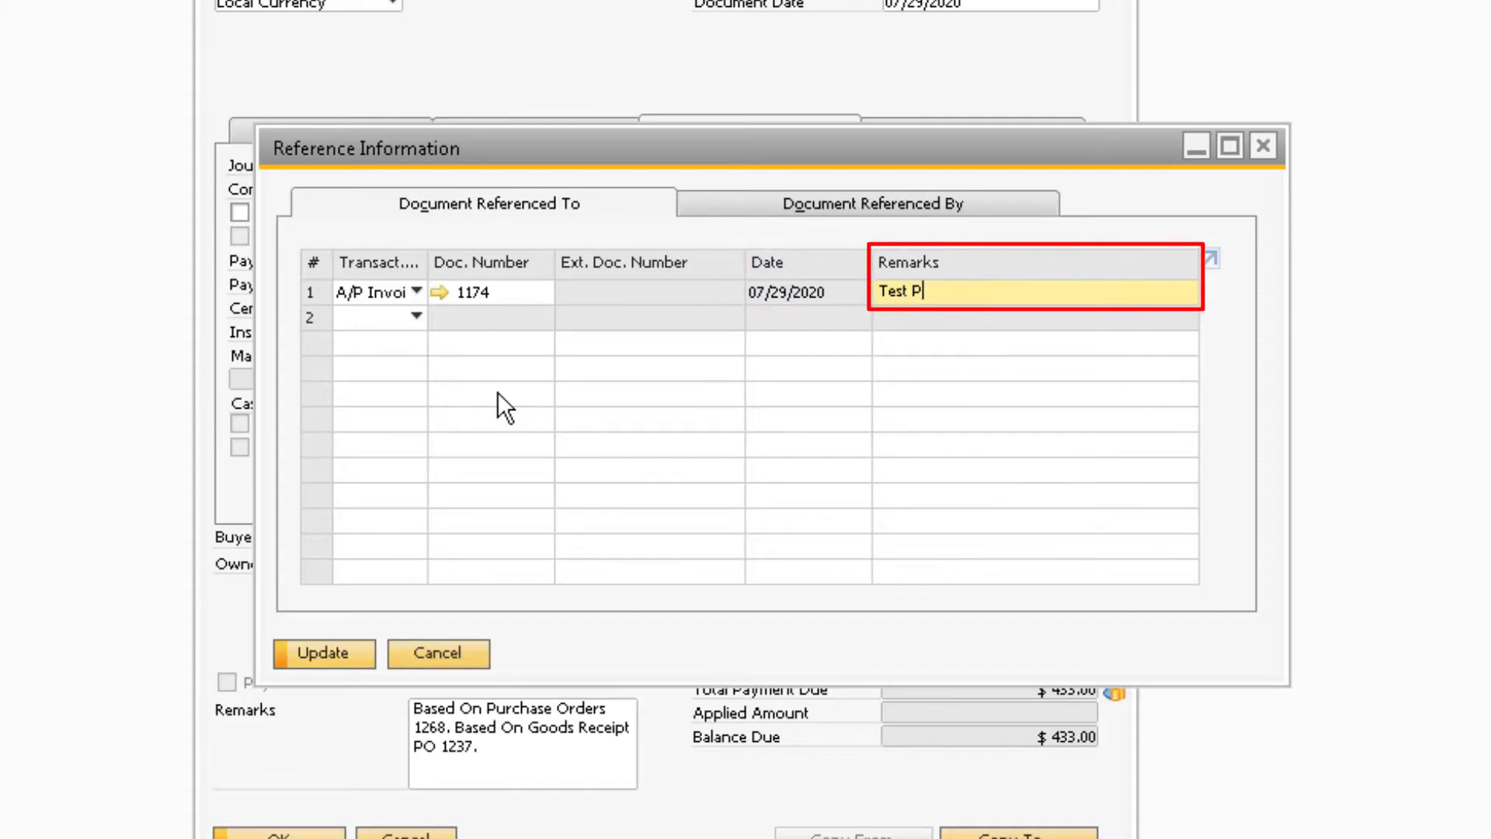
pyautogui.write('roject')
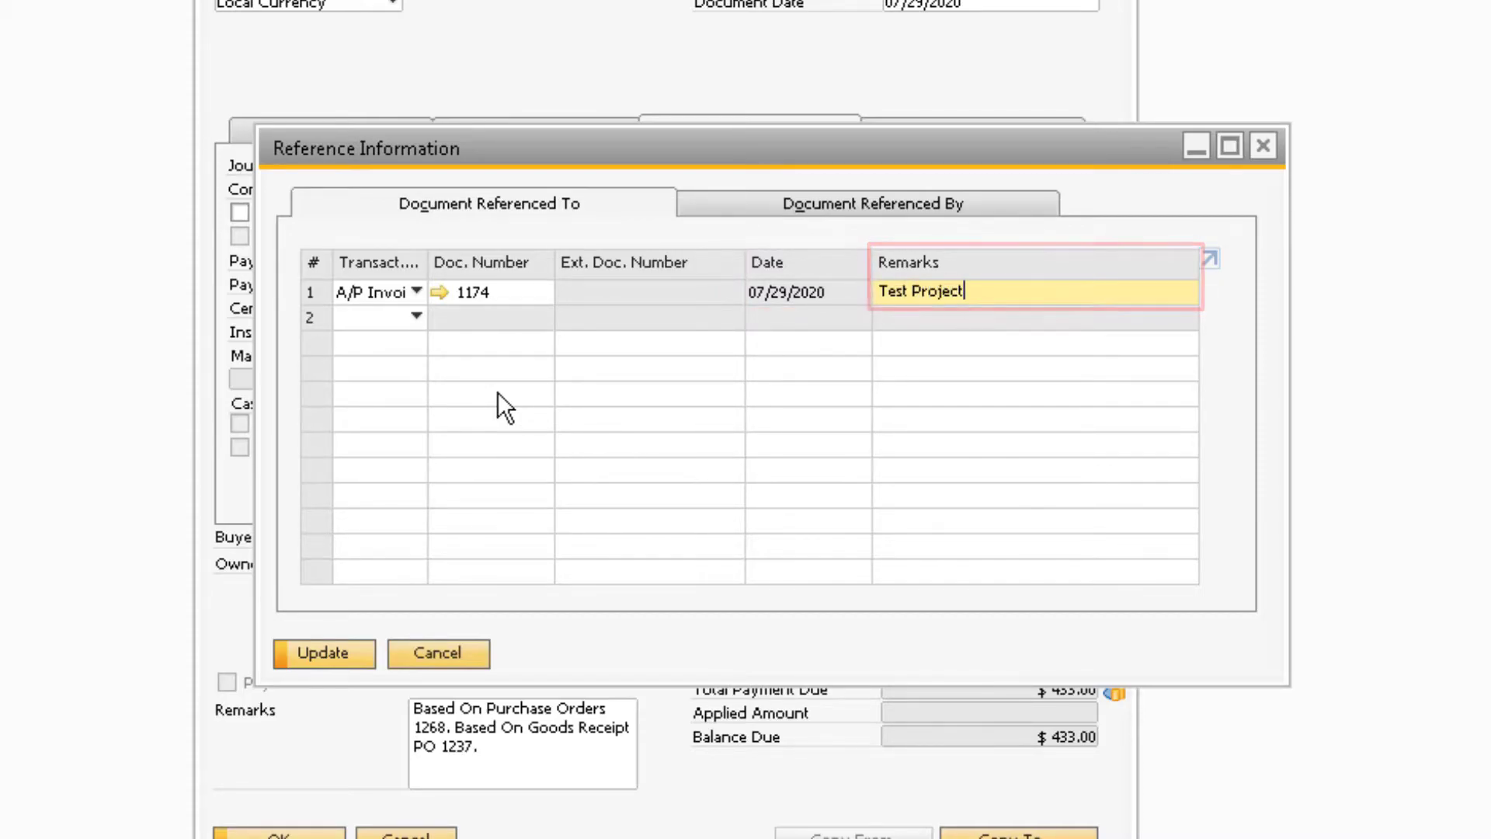
pyautogui.press('Tab')
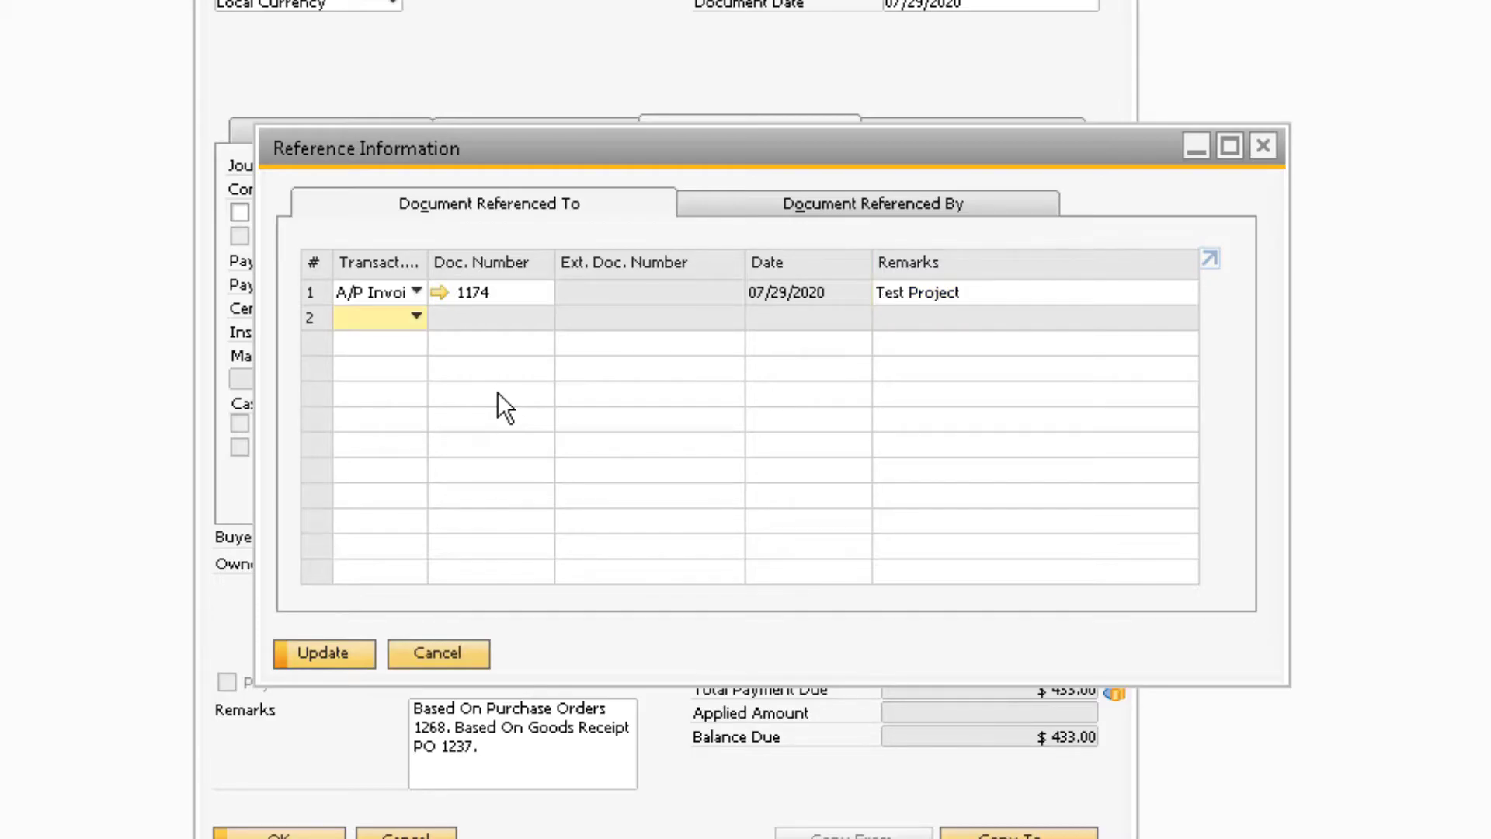
pyautogui.click(346, 655)
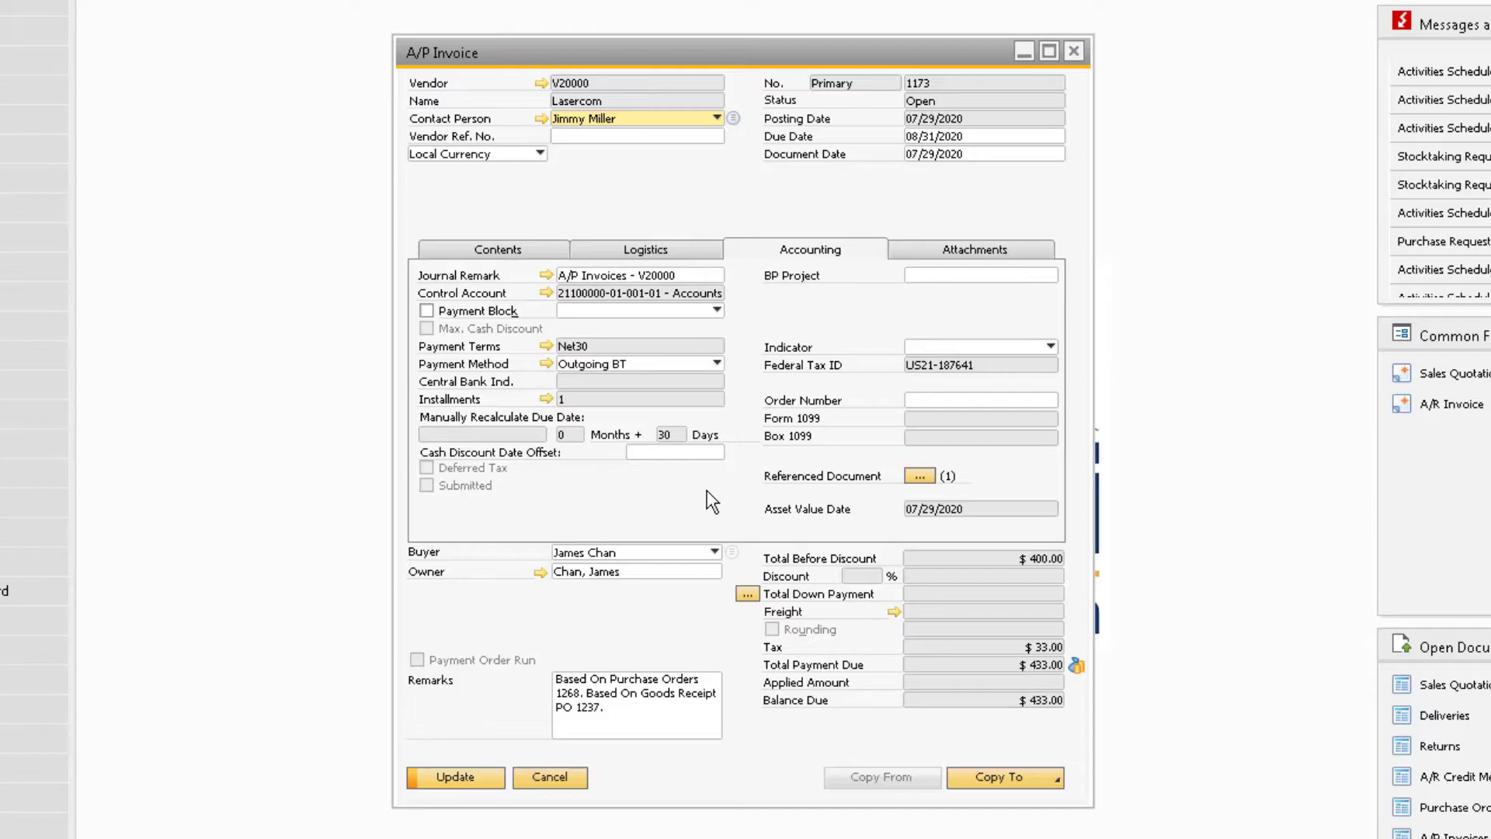
# - Update A/P invoice 1173 to store its reference to invoice 1174
pyautogui.click(483, 779)
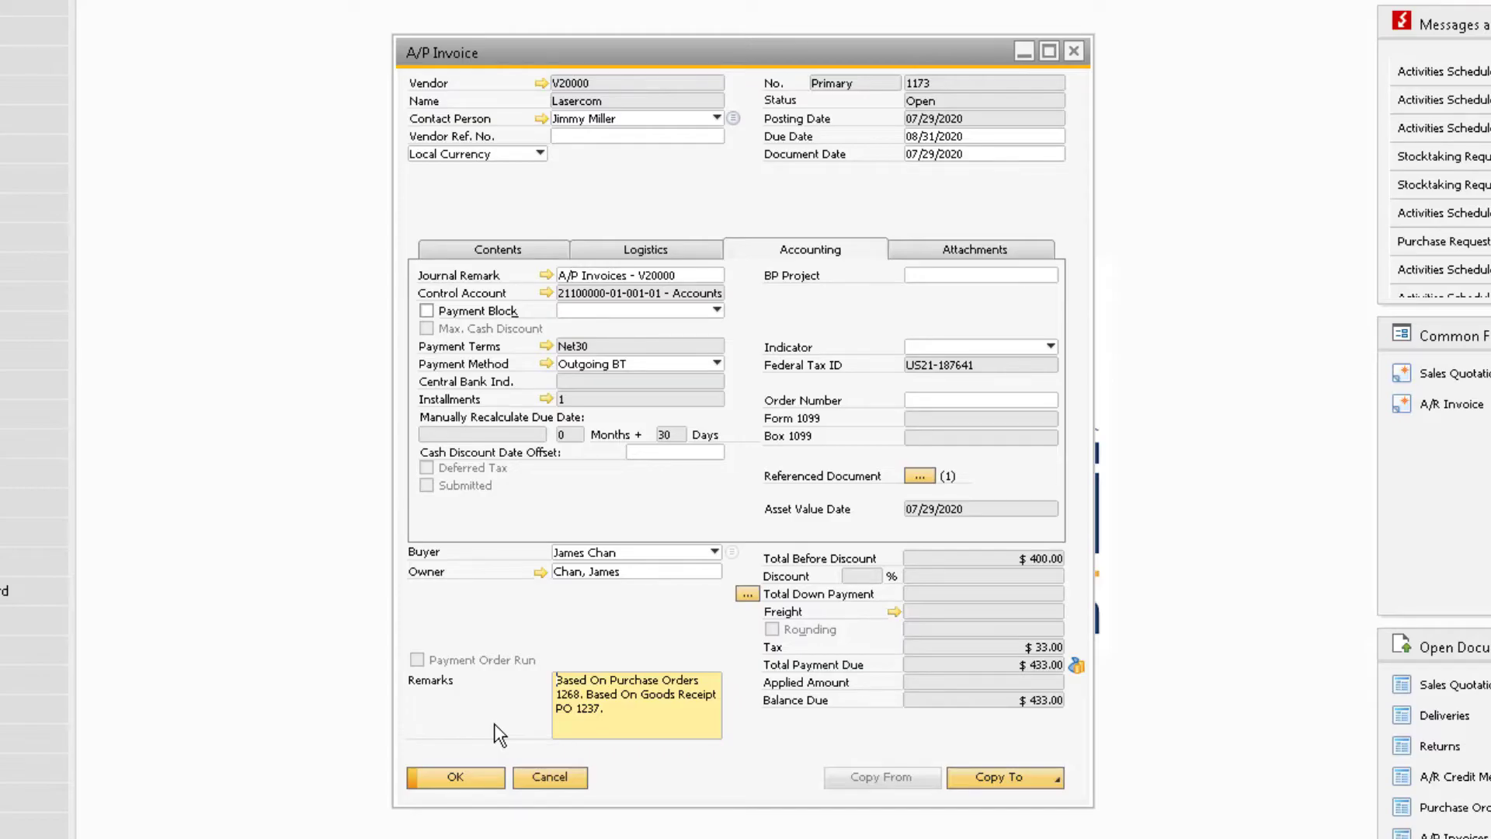
# - Open invoice 1173's Relationship Map in the 'Marketing Document: Referenced Documents' view
pyautogui.rightClick(587, 613)
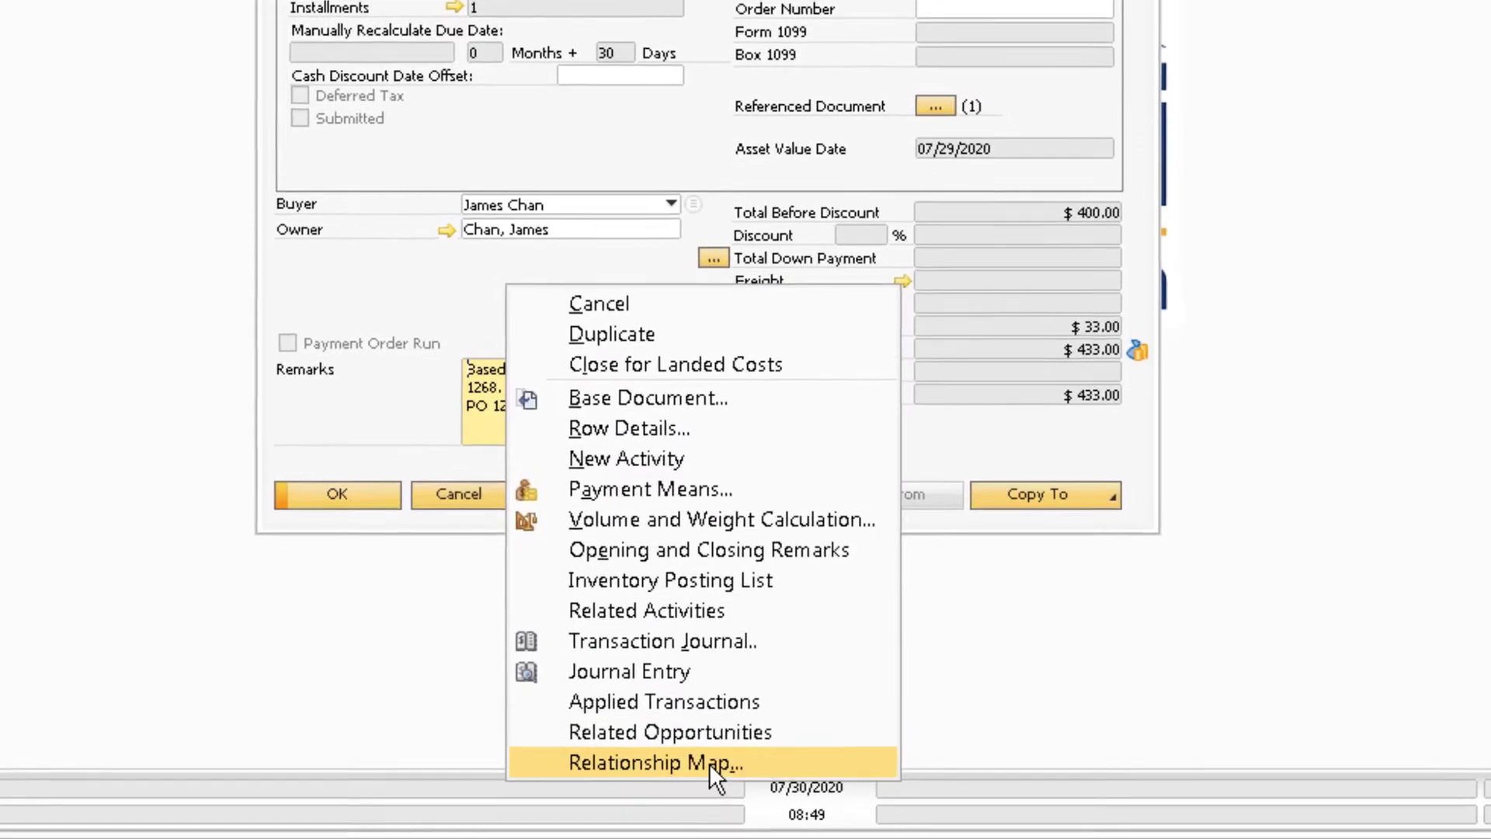
pyautogui.click(713, 773)
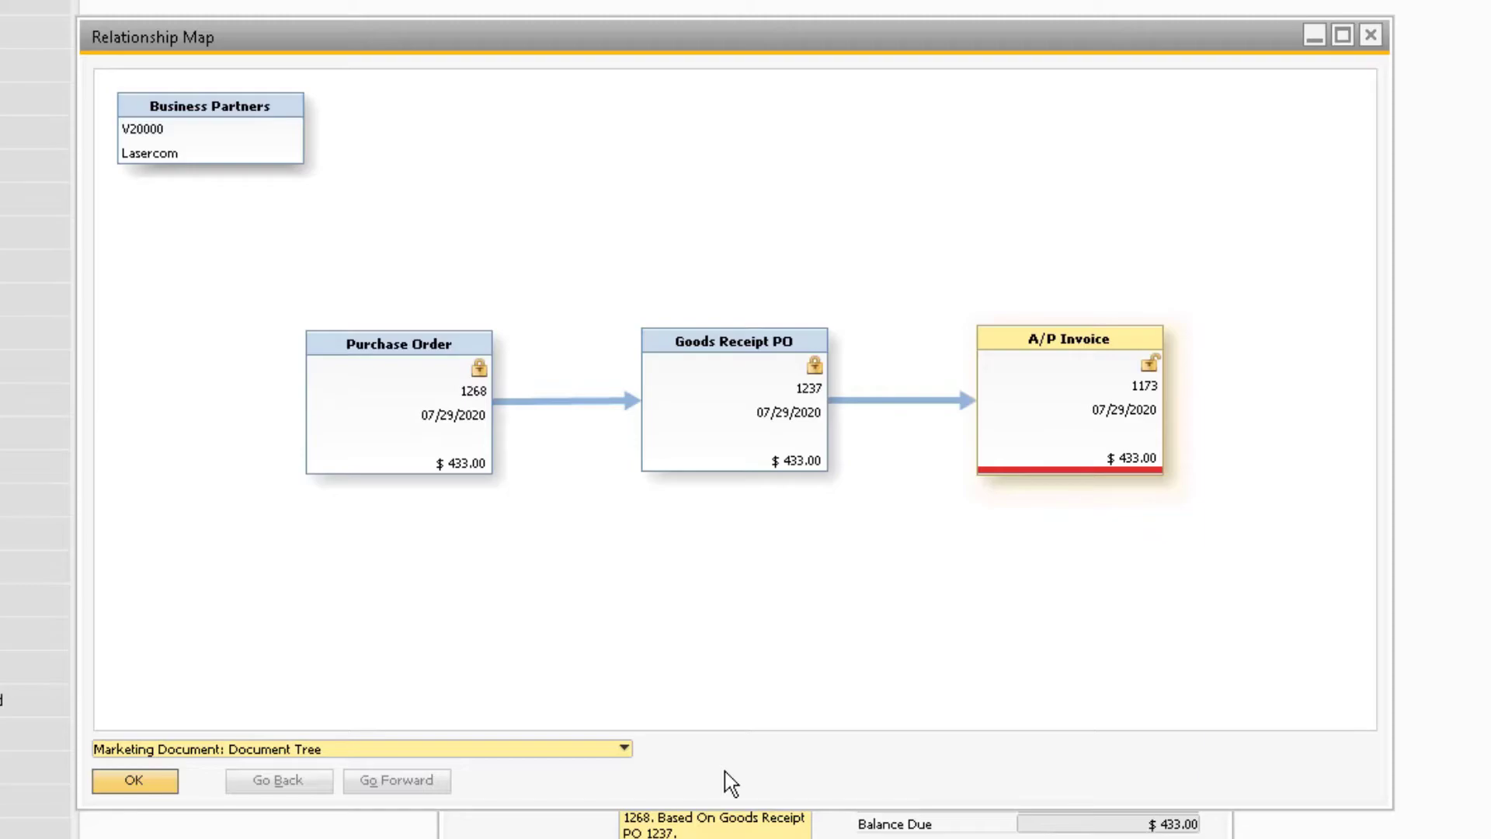
pyautogui.click(624, 749)
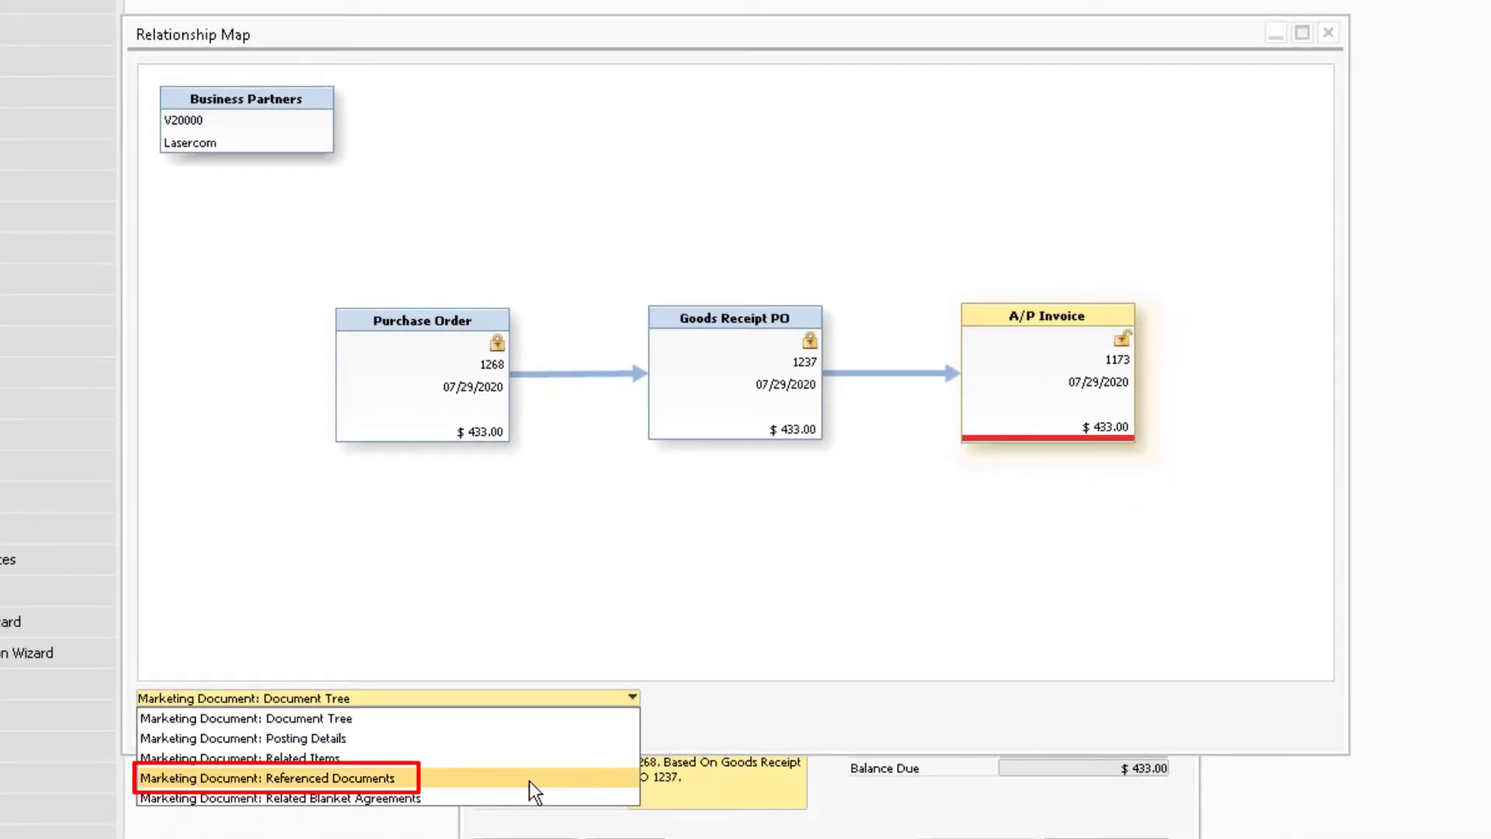
pyautogui.click(529, 781)
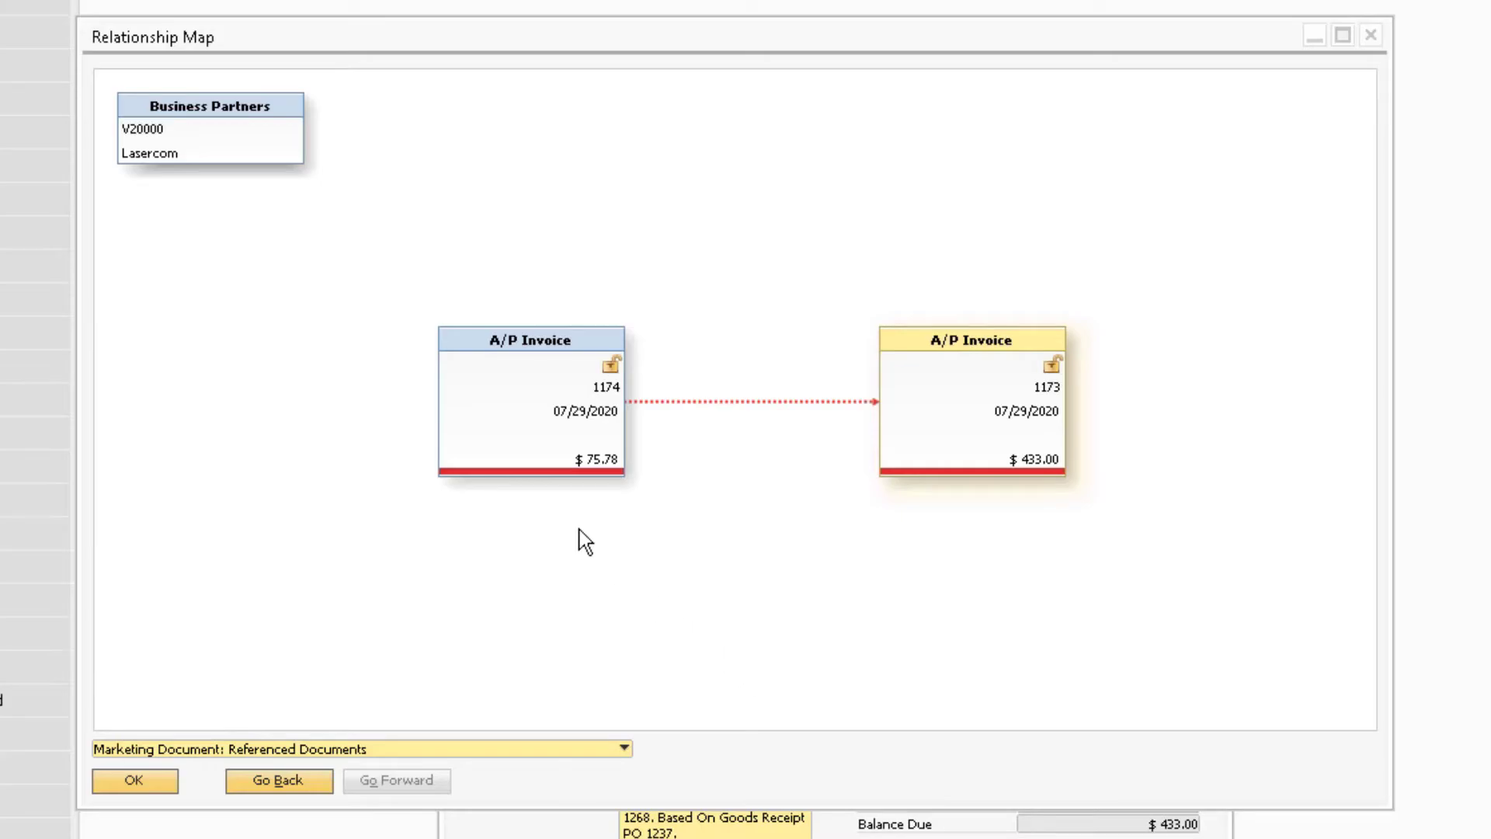
# - Open invoice 1174 from the map and view its Document Referenced By tab
pyautogui.doubleClick(506, 380)
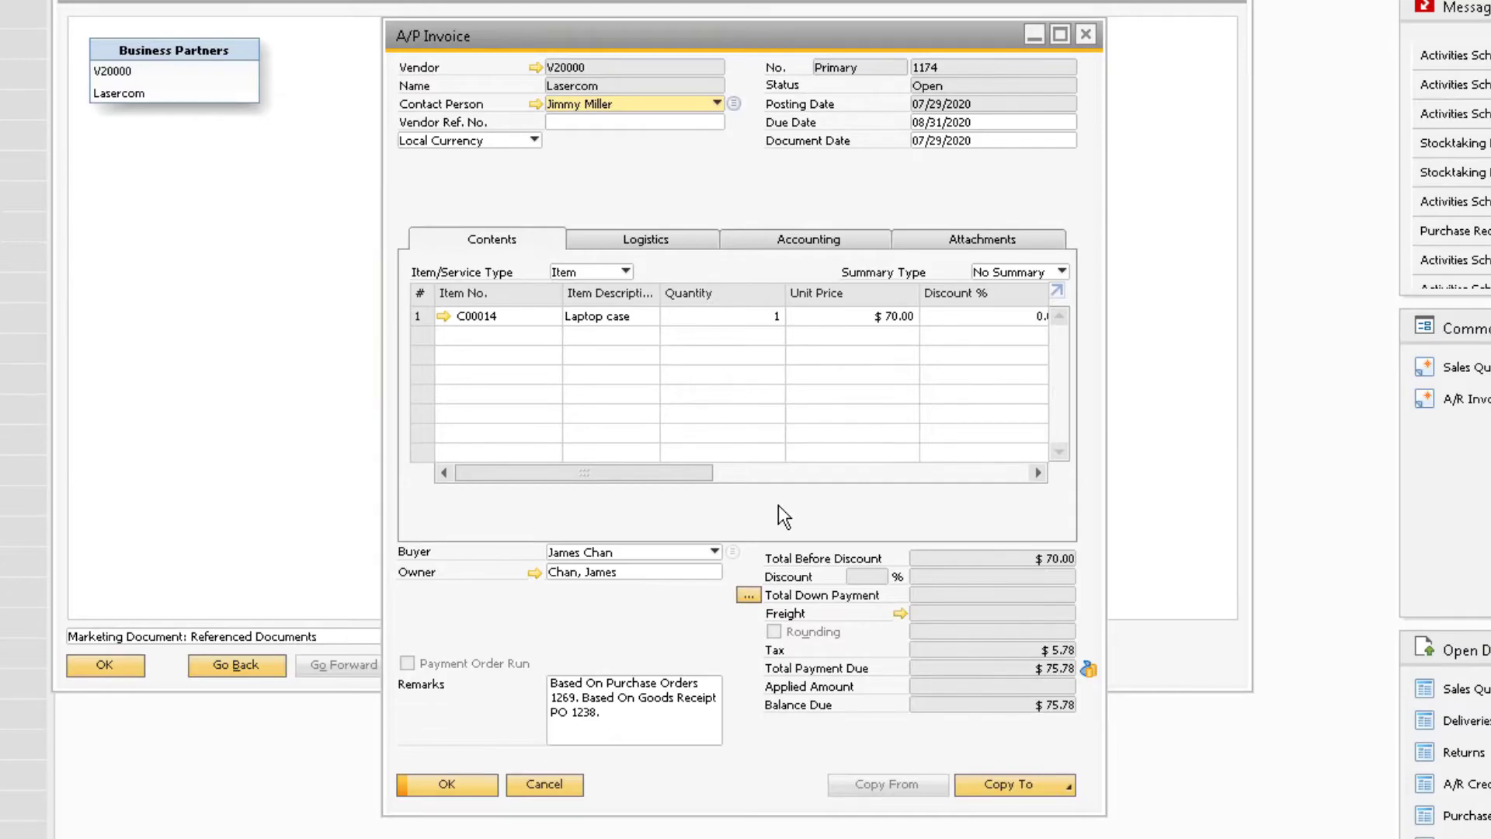
pyautogui.click(811, 247)
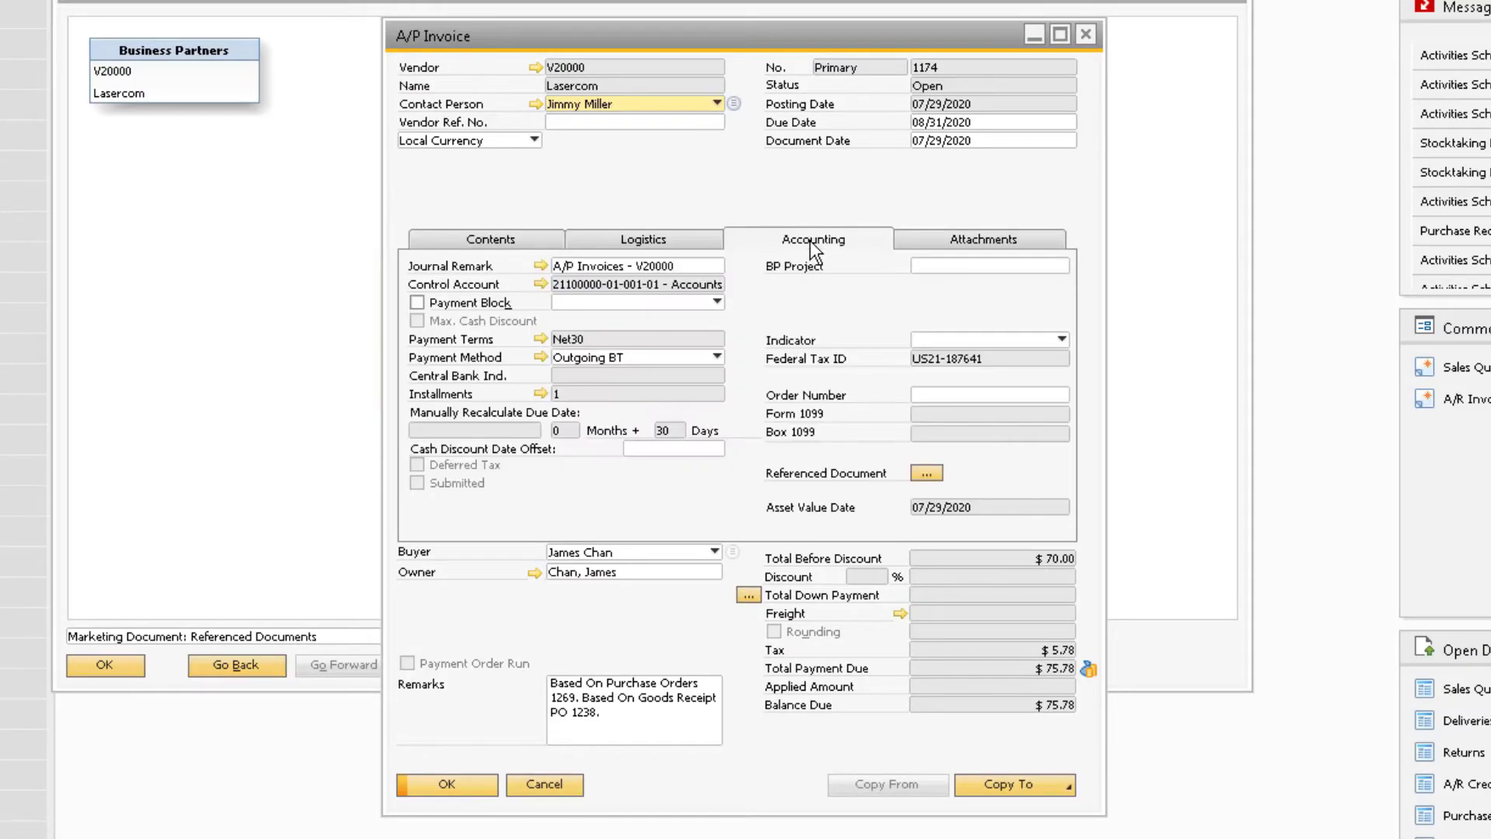
pyautogui.click(926, 473)
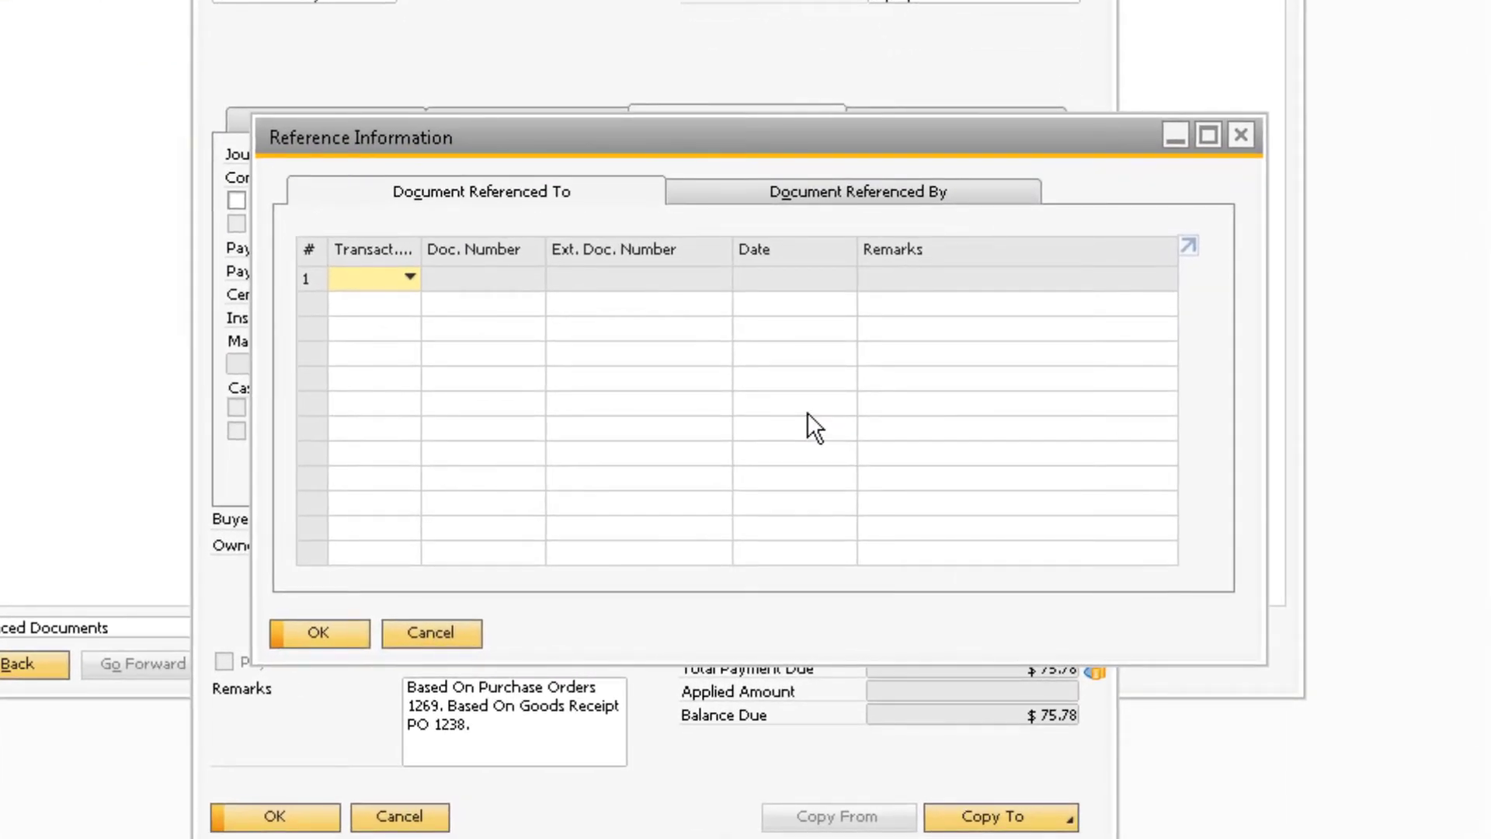
pyautogui.click(736, 195)
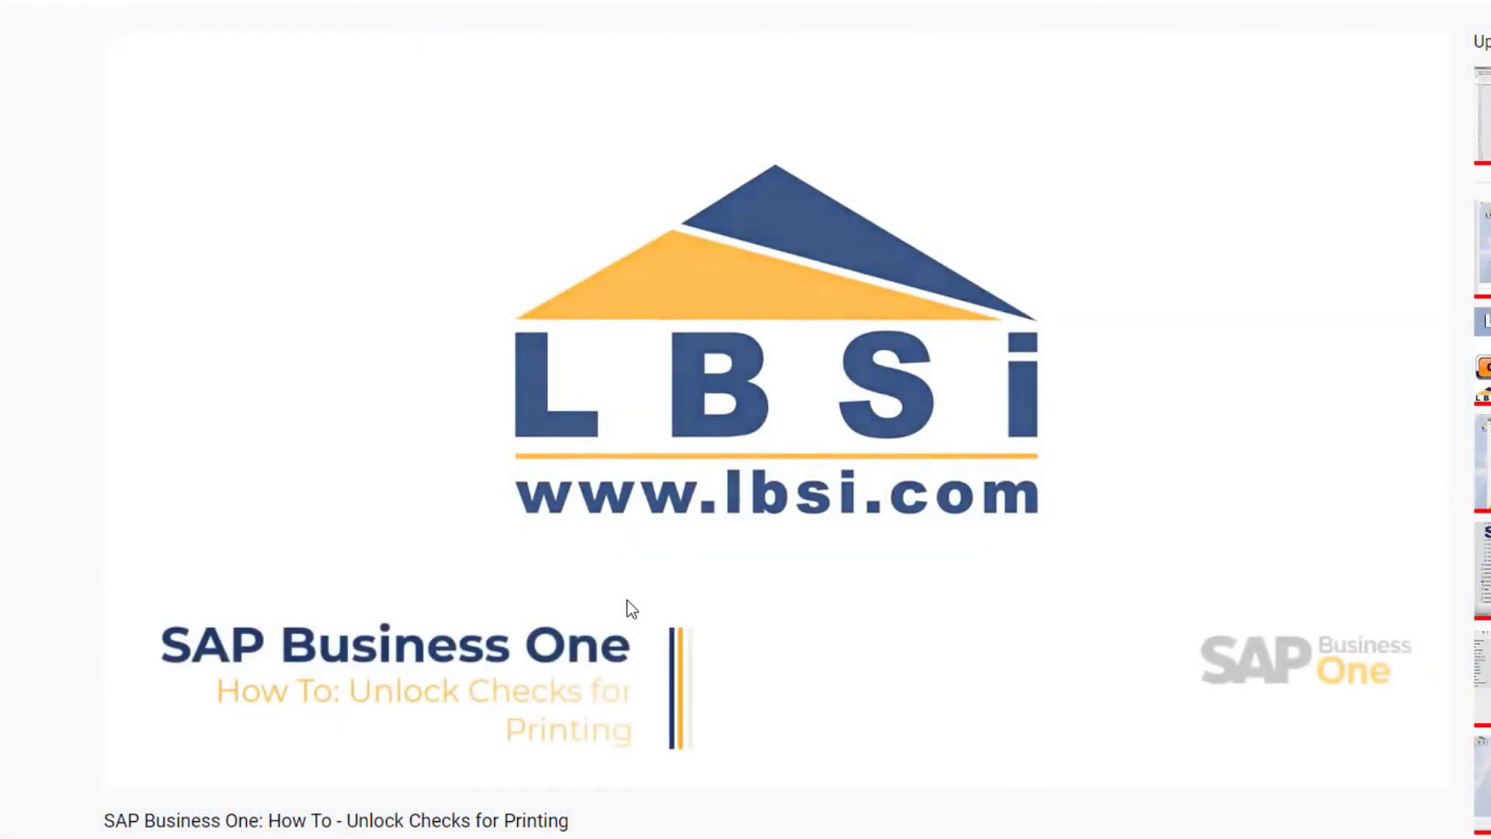
# - Open the LBSi YouTube channel and page through its uploaded videos
pyautogui.scroll(-4, 627, 600)
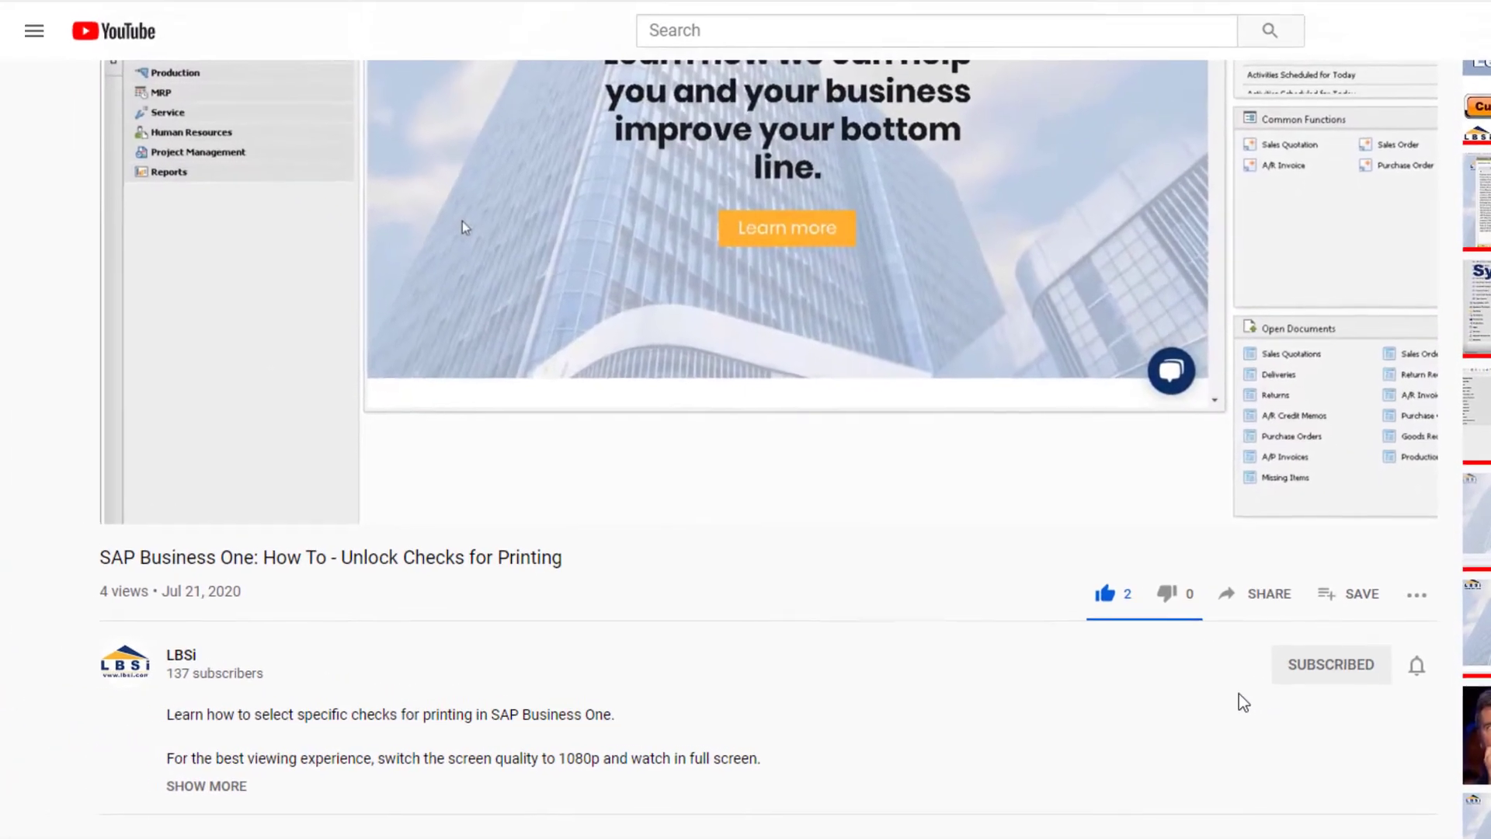
pyautogui.click(125, 662)
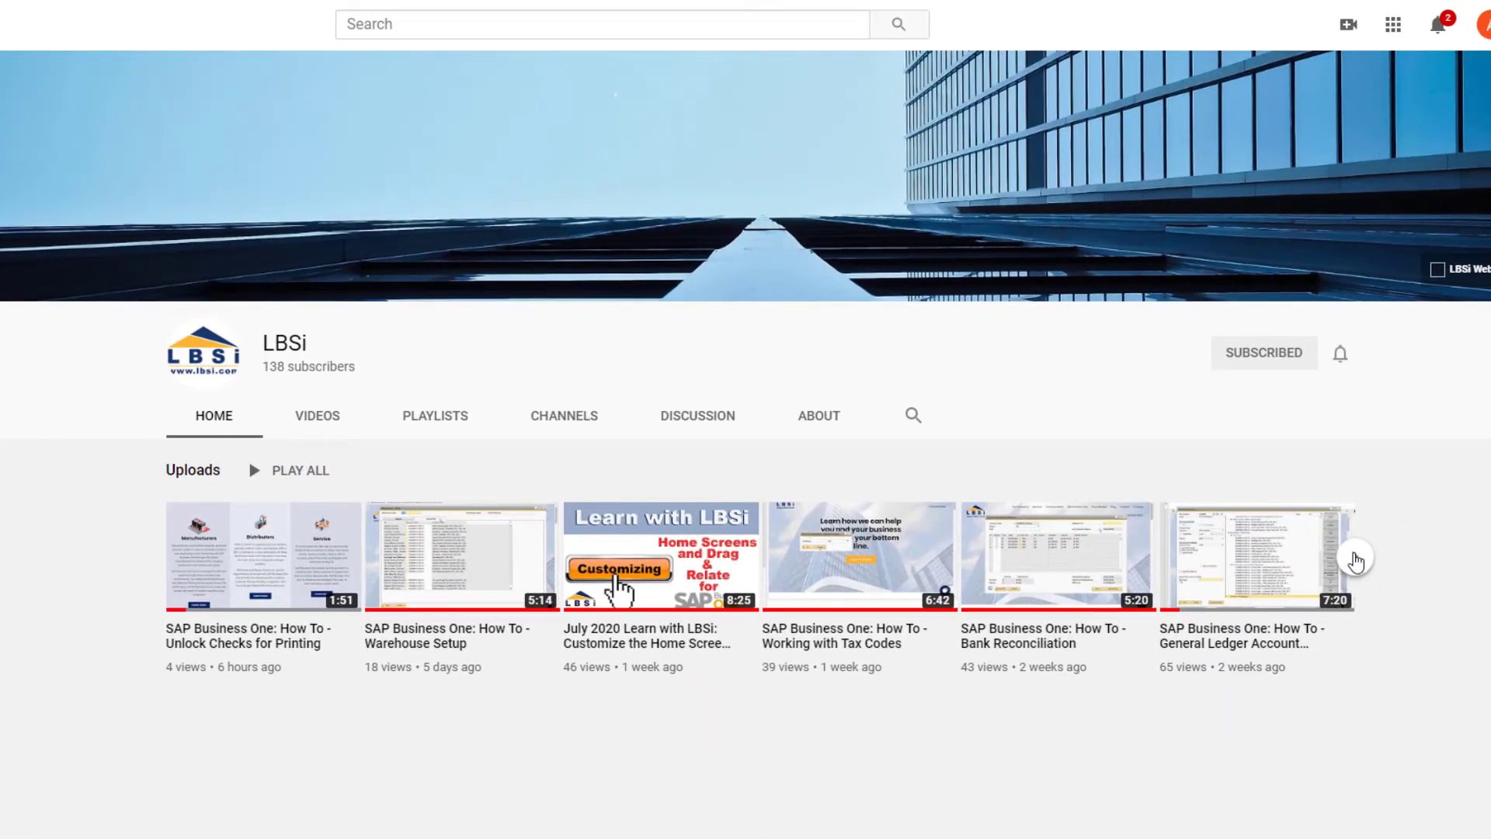
pyautogui.click(1355, 559)
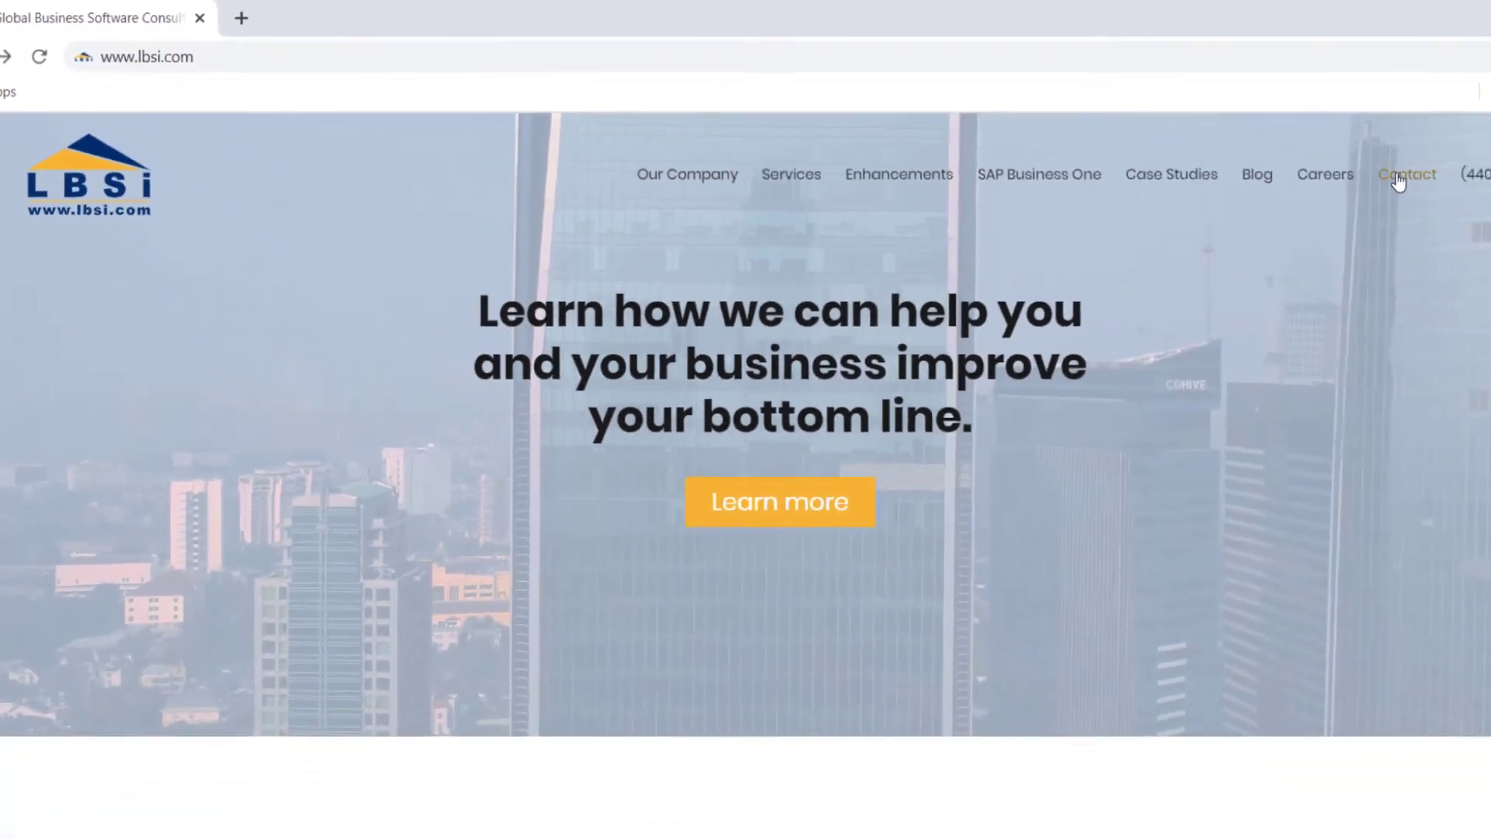
pyautogui.moveTo(1399, 181)
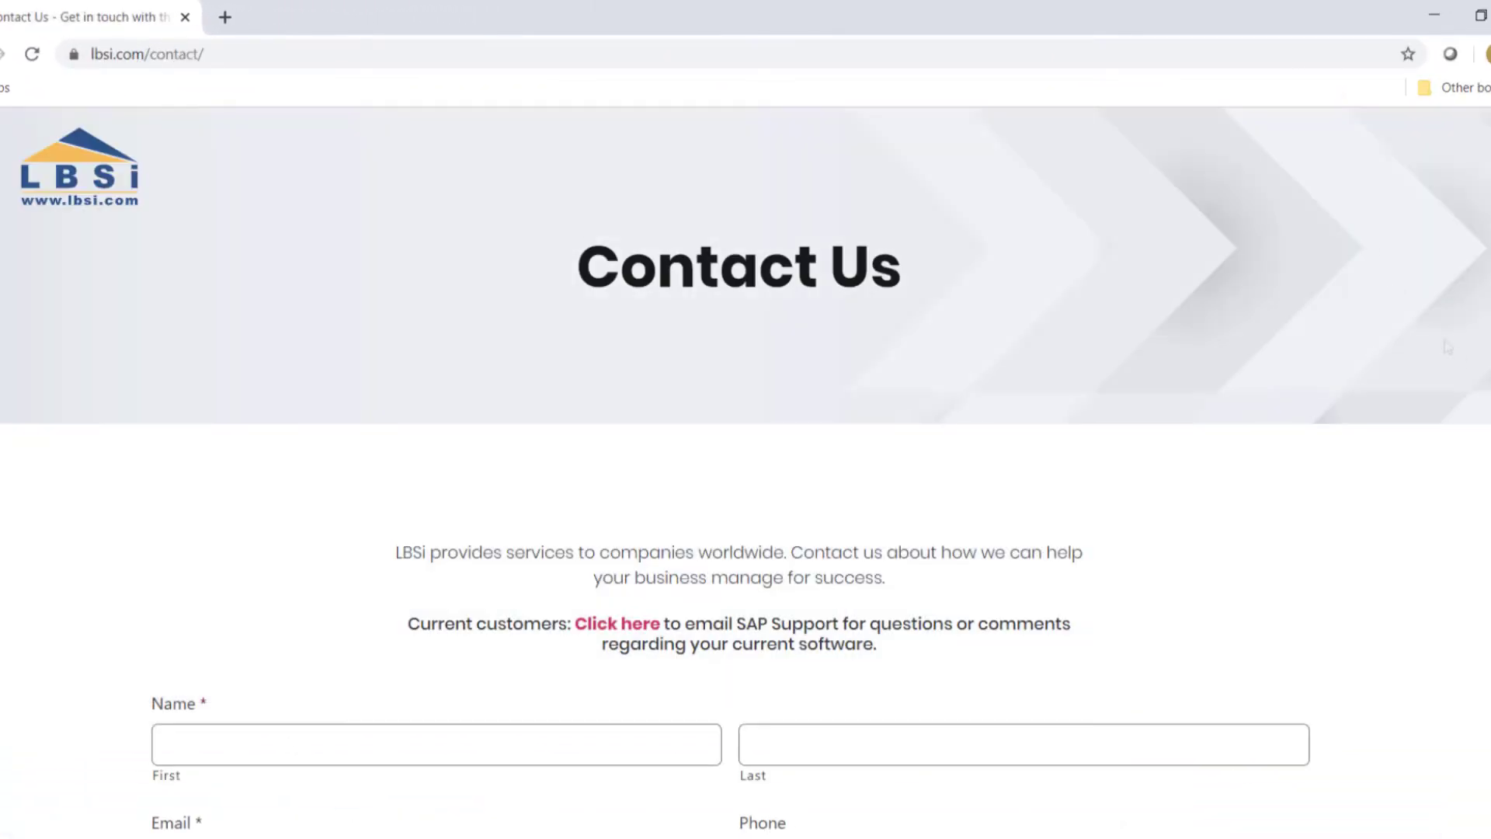
pyautogui.scroll(-4, 745, 467)
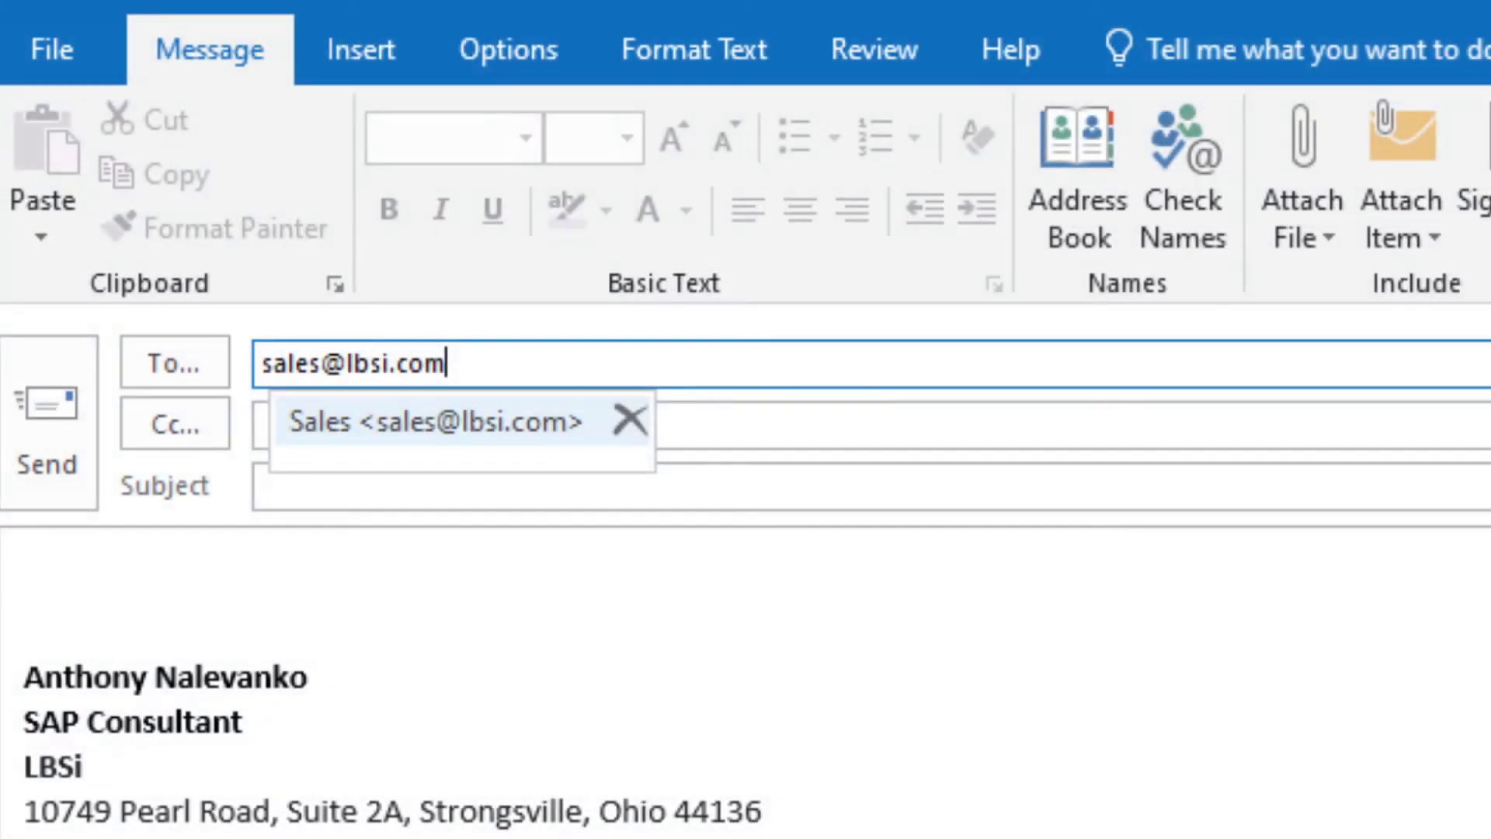